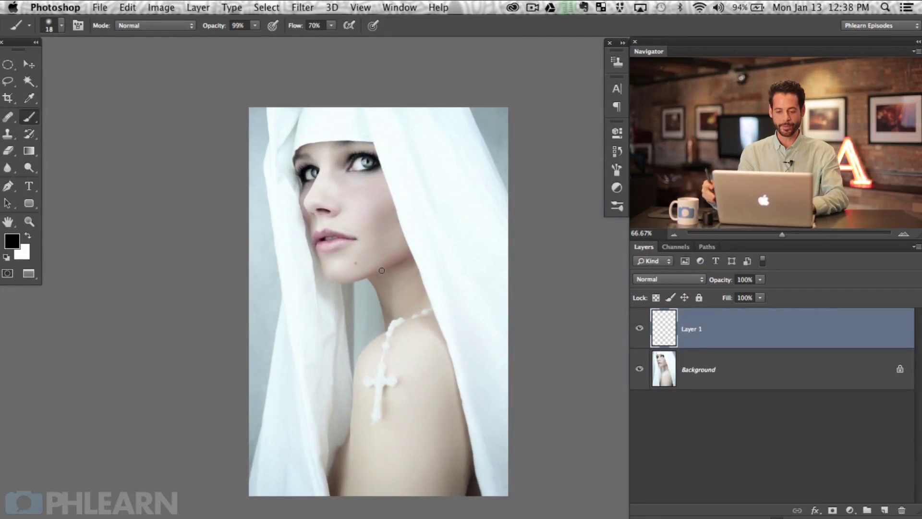
pyautogui.moveTo(451, 311)
pyautogui.mouseDown()
pyautogui.moveTo(453, 299)
pyautogui.moveTo(448, 307)
pyautogui.mouseUp()
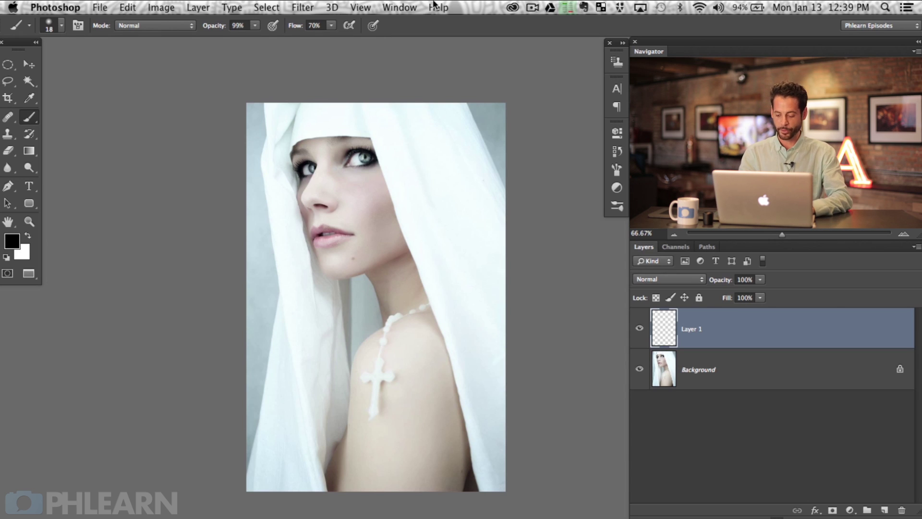
pyautogui.press('super+plus')
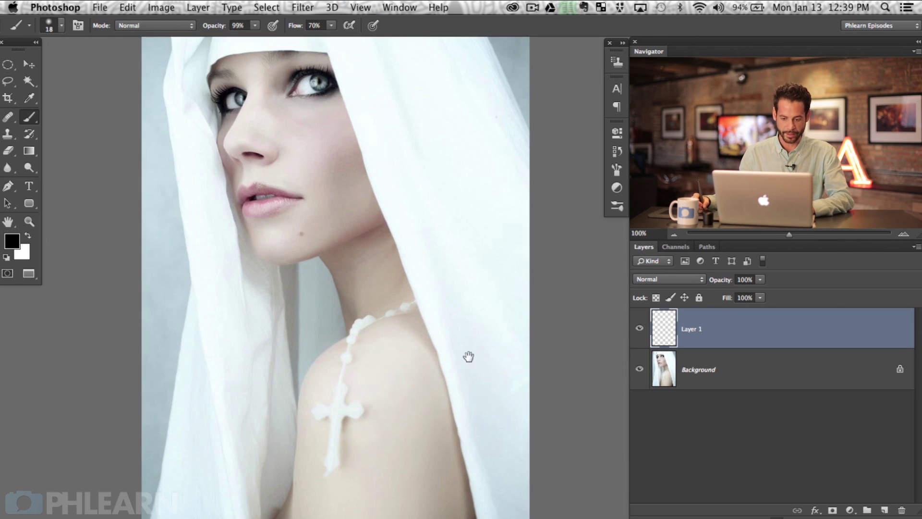
pyautogui.moveTo(334, 315); pyautogui.dragTo(370, 351)
pyautogui.moveTo(343, 278); pyautogui.dragTo(361, 257)
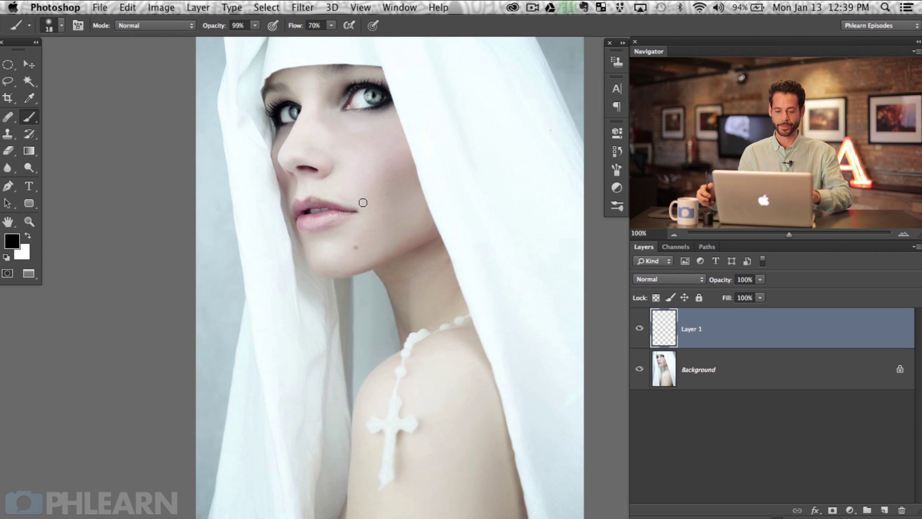
pyautogui.moveTo(394, 209); pyautogui.dragTo(389, 224)
# - Create a new blank document 500 pixels wide and 500 pixels high
pyautogui.press('super+n')
pyautogui.press('super+n')
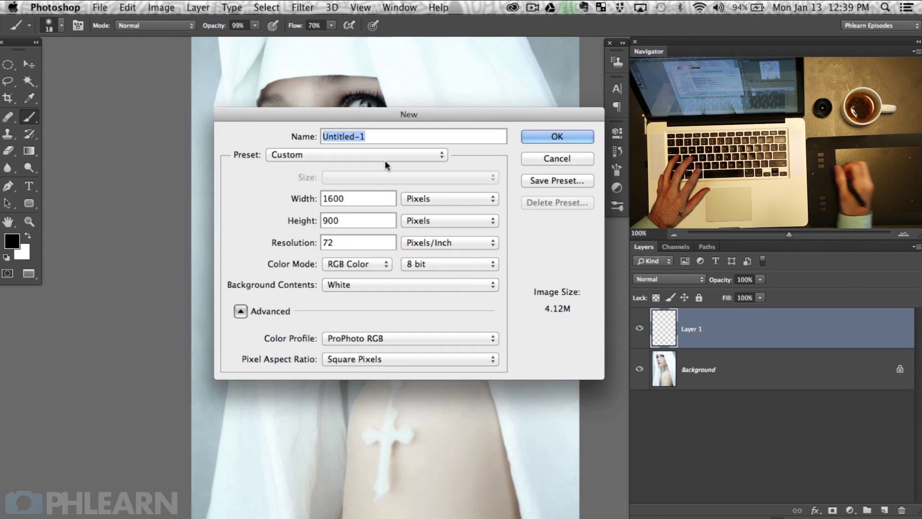
pyautogui.doubleClick(354, 199)
pyautogui.write('500')
pyautogui.press('Tab')
pyautogui.write('500')
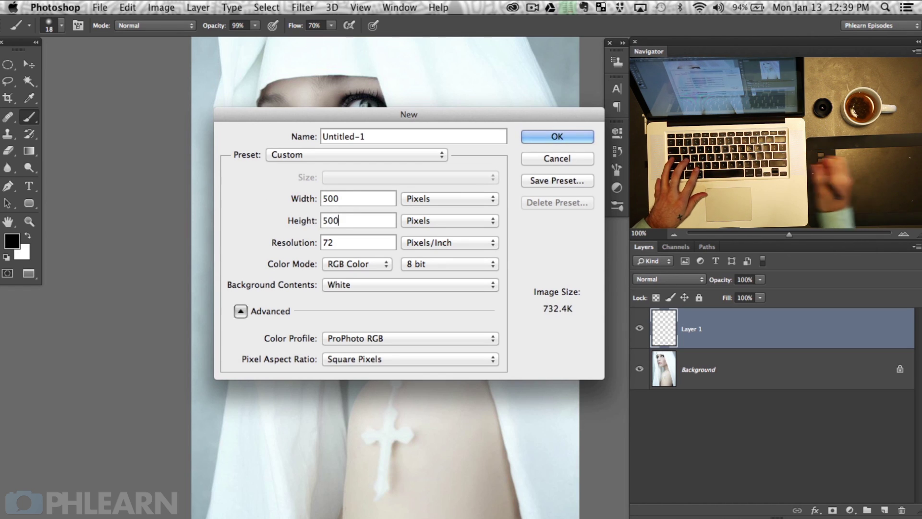
pyautogui.click(558, 137)
pyautogui.moveTo(398, 306); pyautogui.dragTo(348, 287)
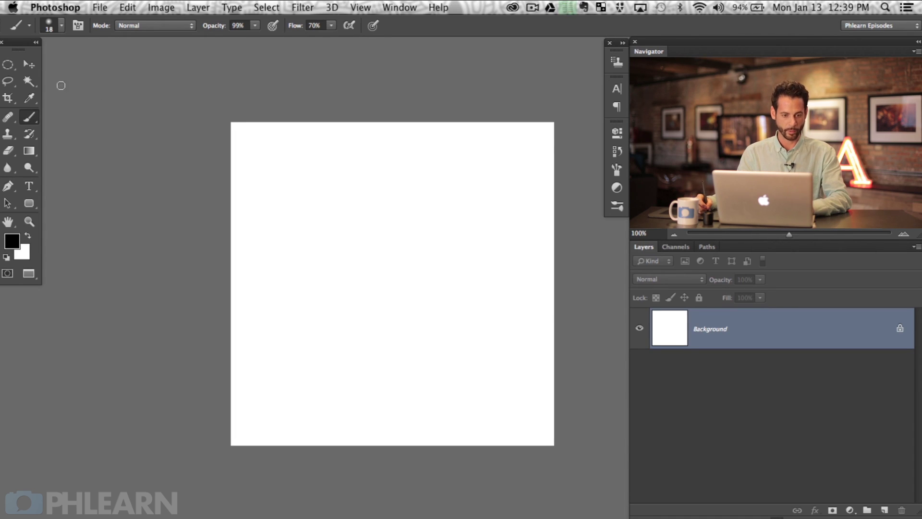
# - Lasso a tiny irregular shape near the canvas's lower right corner and fill it with black on a new layer
pyautogui.click(8, 83)
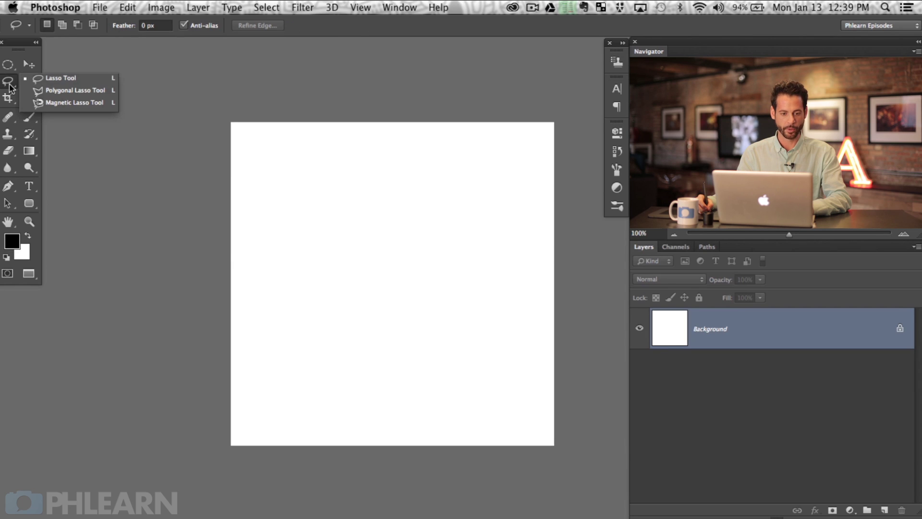
pyautogui.click(46, 80)
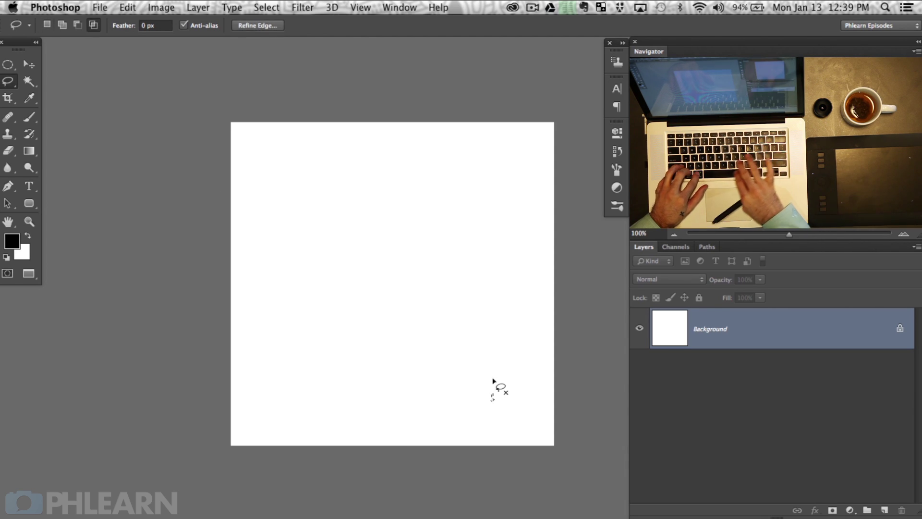
pyautogui.press('alt+shift+super+n')
pyautogui.press('alt')
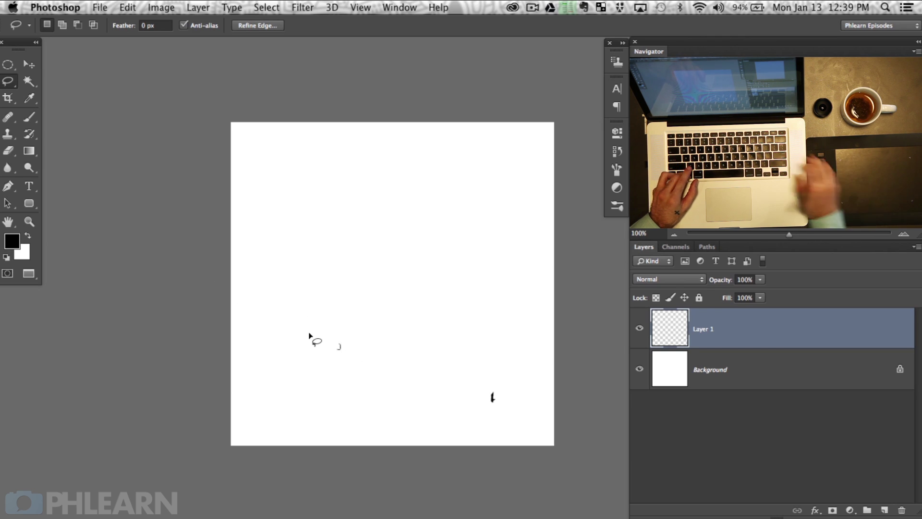
# - Lasso more tiny irregular shapes scattered across the canvas and fill each one with black
pyautogui.moveTo(441, 364); pyautogui.dragTo(337, 355)
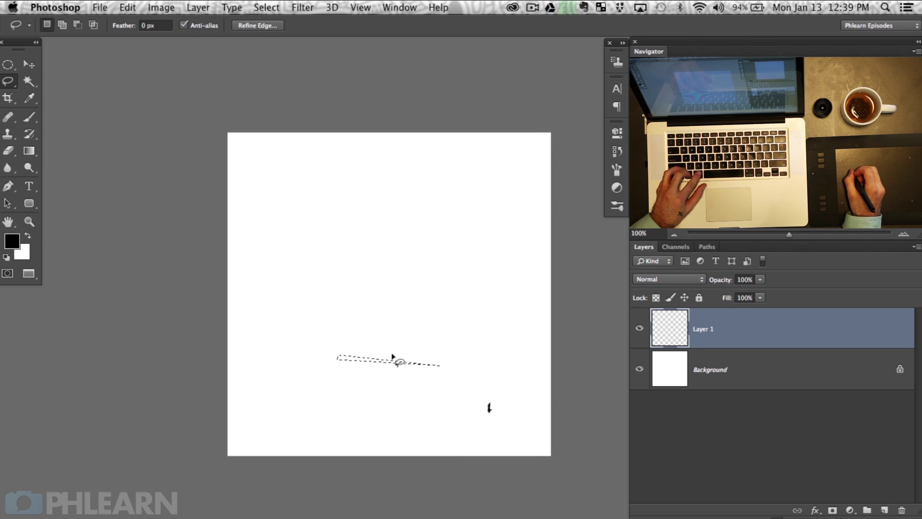
pyautogui.click(341, 338)
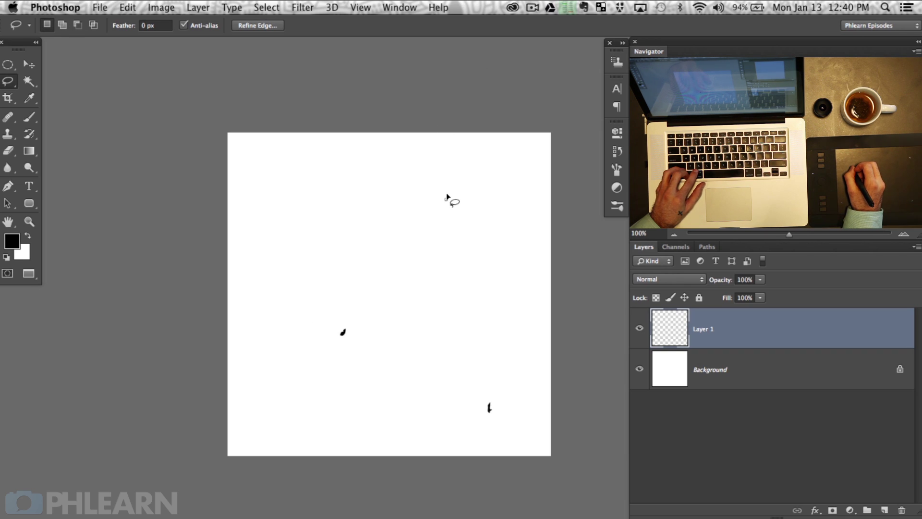
pyautogui.hotkey('alt', 'BackSpace')
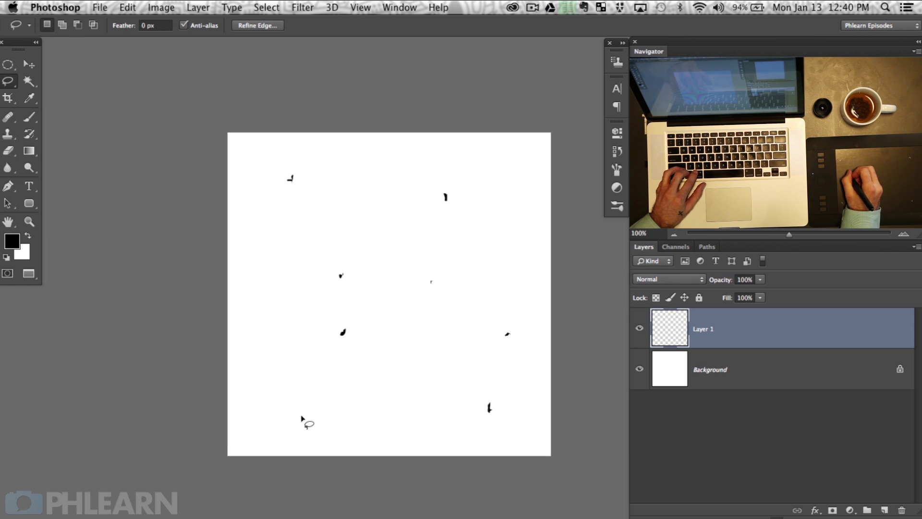
# - Examine the shapes and spacing of the black specks up close across the canvas
pyautogui.press('super+plus')
pyautogui.press('super+plus')
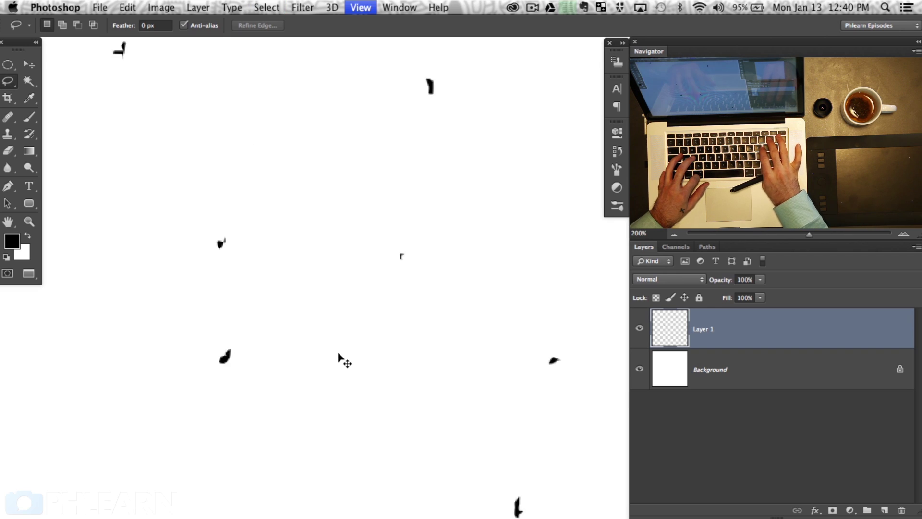
pyautogui.press('space')
pyautogui.moveTo(180, 427); pyautogui.dragTo(275, 366)
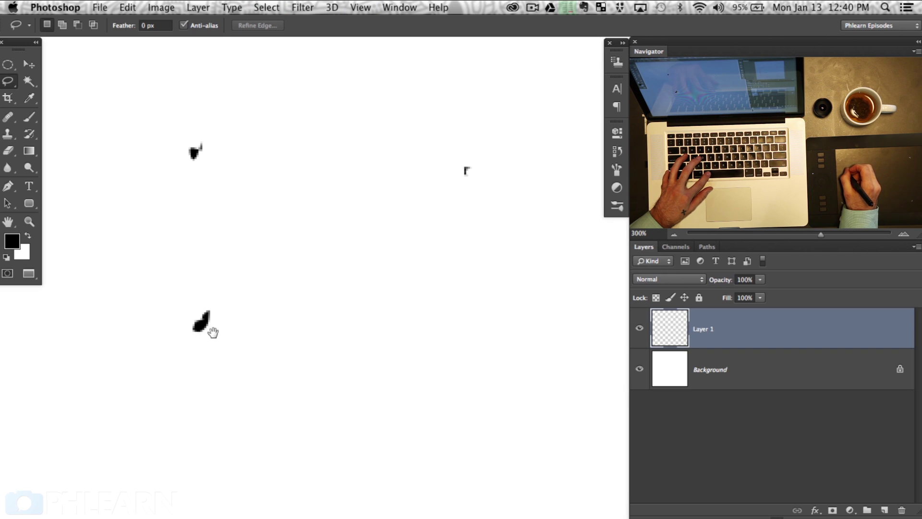
pyautogui.moveTo(370, 346); pyautogui.dragTo(171, 231)
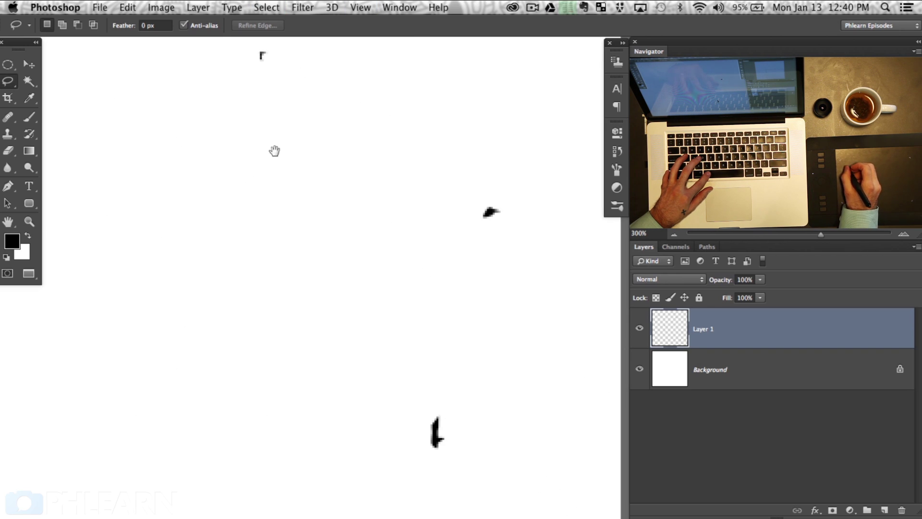
pyautogui.moveTo(81, 47); pyautogui.dragTo(319, 206)
pyautogui.moveTo(259, 48); pyautogui.dragTo(249, 248)
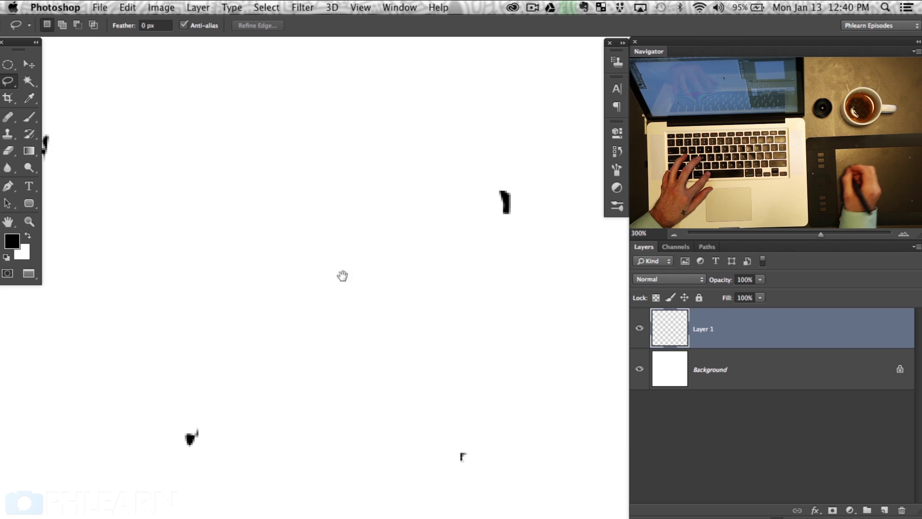
pyautogui.press('super+1')
# - Lighten the upper right and lower left specks with the Eraser at 30% flow to vary their darkness
pyautogui.moveTo(535, 224)
pyautogui.mouseDown()
pyautogui.moveTo(455, 253)
pyautogui.moveTo(334, 236)
pyautogui.moveTo(335, 397)
pyautogui.mouseUp()
pyautogui.press('e')
pyautogui.moveTo(478, 255)
pyautogui.mouseDown()
pyautogui.moveTo(457, 249)
pyautogui.moveTo(452, 221)
pyautogui.mouseUp()
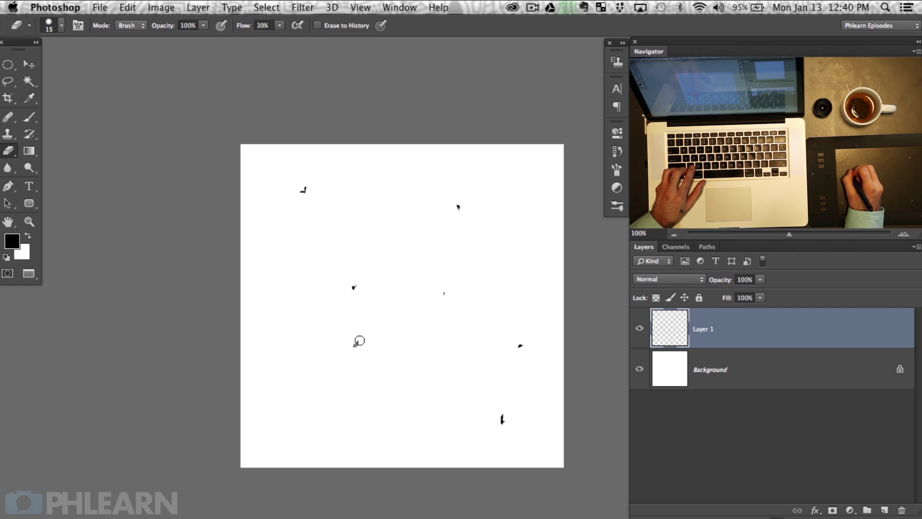
pyautogui.moveTo(411, 348); pyautogui.dragTo(373, 349)
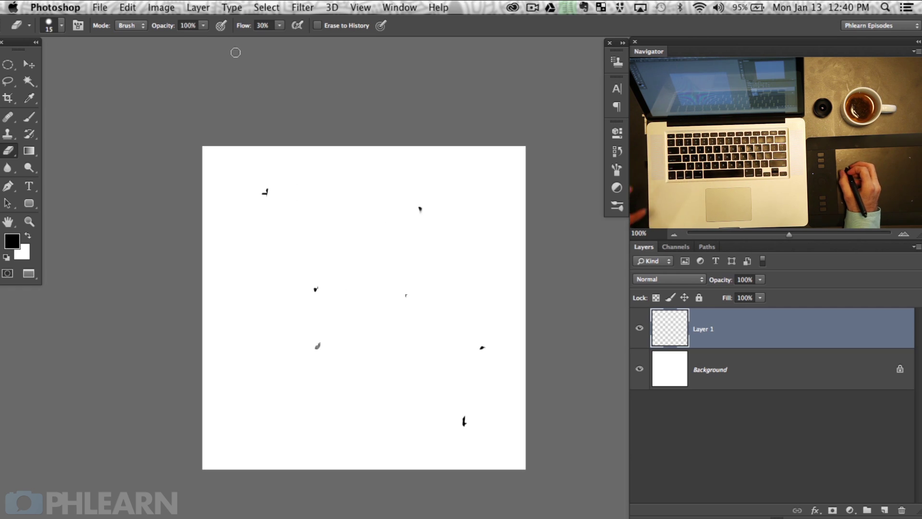
# - Define the speck pattern as a brush preset named Skin Texture
pyautogui.click(127, 8)
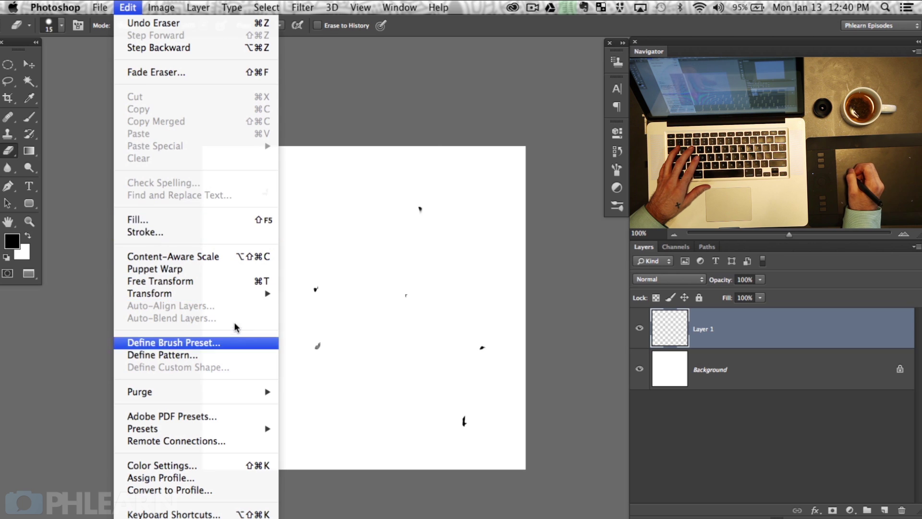
pyautogui.click(236, 342)
pyautogui.write('Skin Texture')
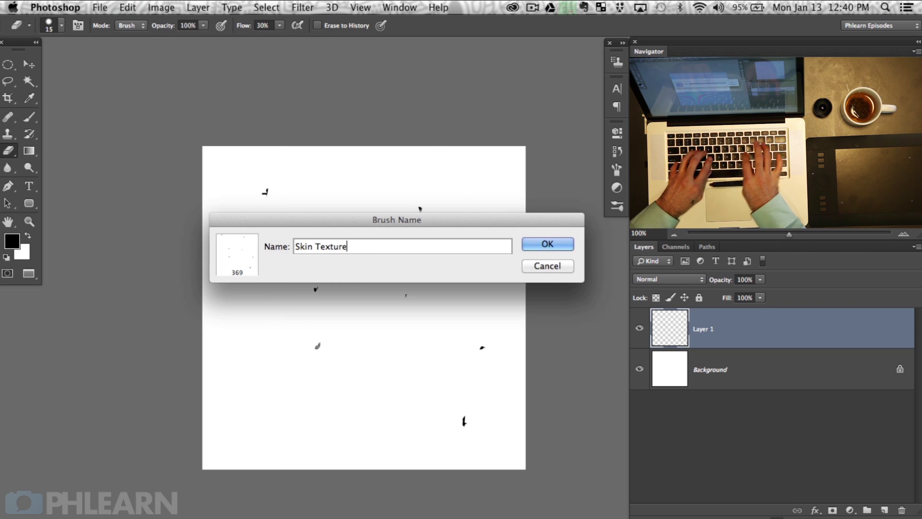
pyautogui.press('Return')
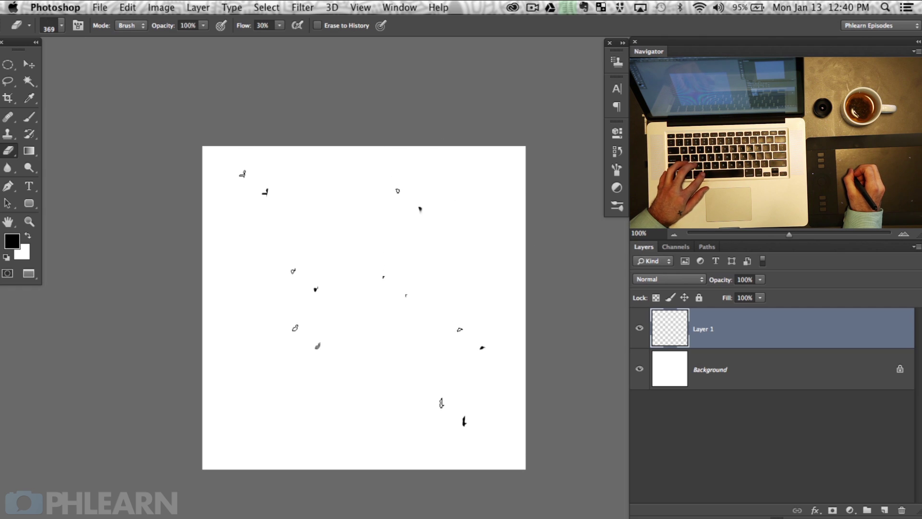
# - Paint circular test strokes across the canvas with the Skin Texture brush at 369 px
pyautogui.moveTo(365, 318); pyautogui.dragTo(280, 322)
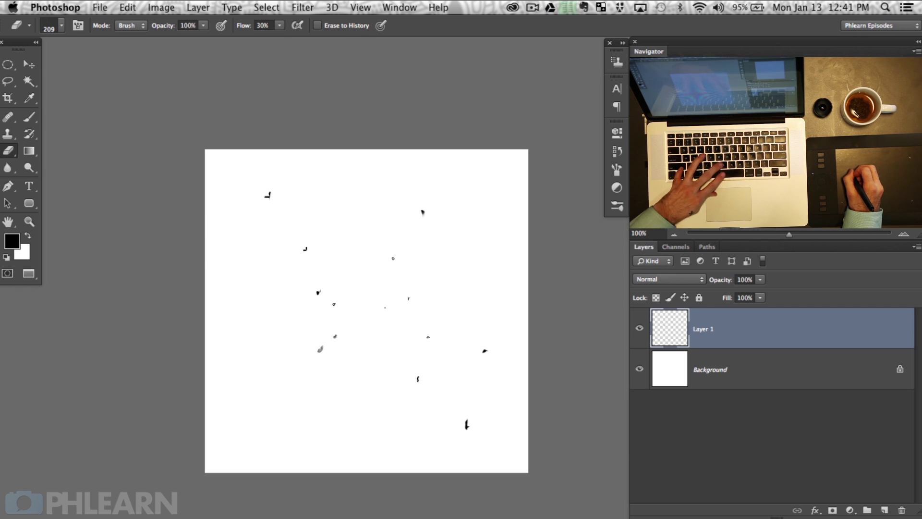
pyautogui.press('b')
pyautogui.rightClick(331, 282)
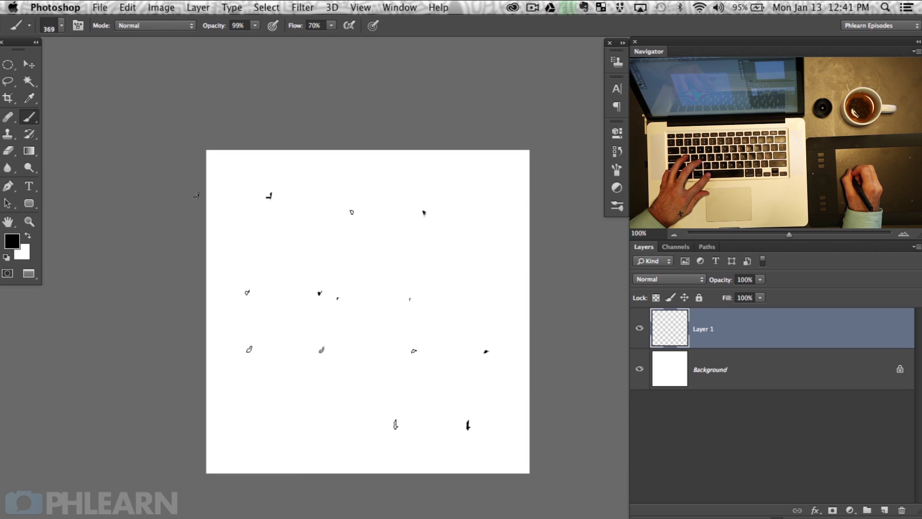
pyautogui.moveTo(289, 320)
pyautogui.mouseDown()
pyautogui.moveTo(328, 297)
pyautogui.moveTo(420, 273)
pyautogui.moveTo(394, 295)
pyautogui.moveTo(384, 290)
pyautogui.moveTo(383, 300)
pyautogui.moveTo(401, 306)
pyautogui.mouseUp()
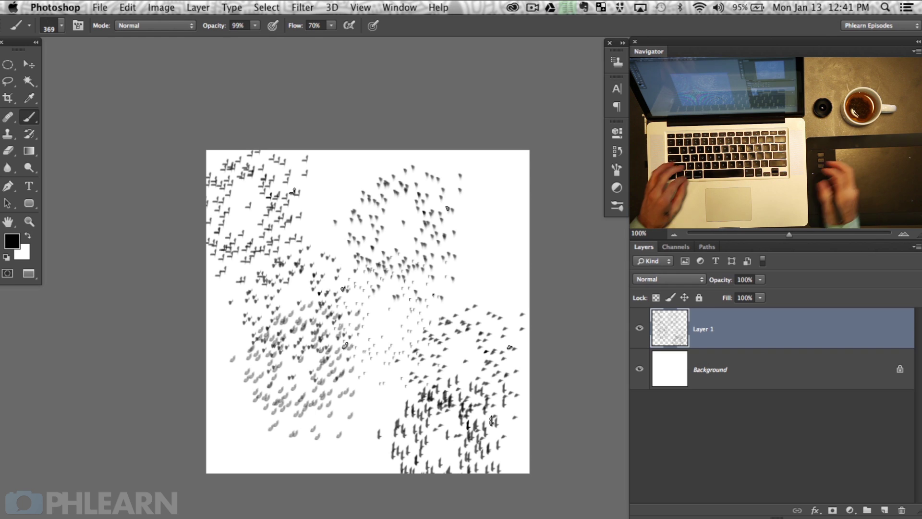
# - Switch to the portrait photo document and bring the face into view
pyautogui.click(399, 7)
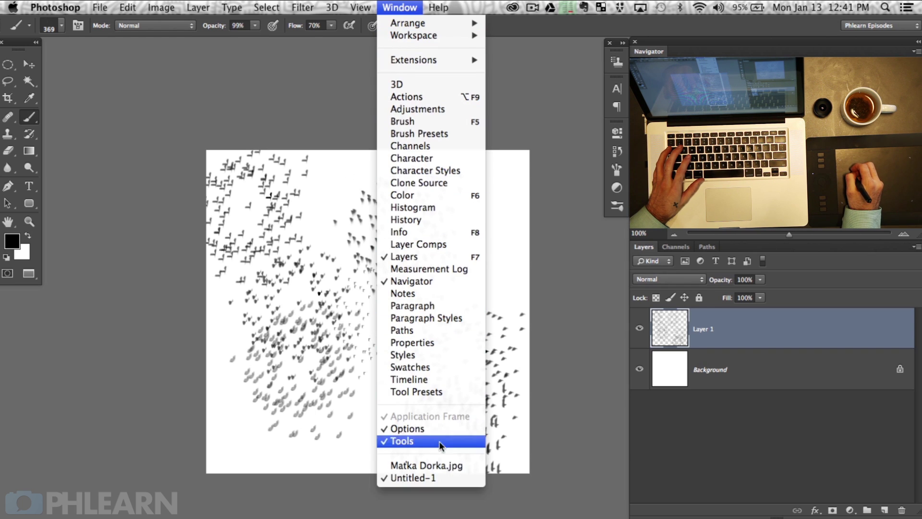
pyautogui.click(452, 466)
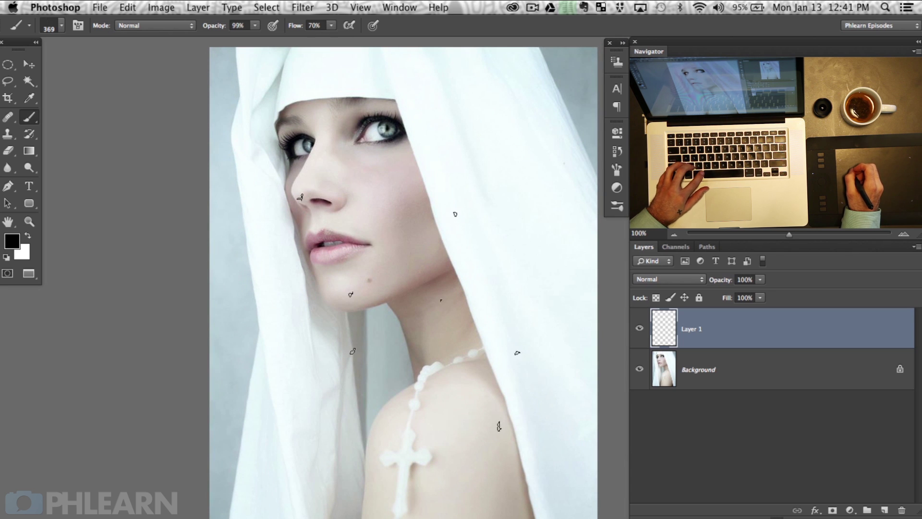
pyautogui.moveTo(389, 281); pyautogui.dragTo(334, 292)
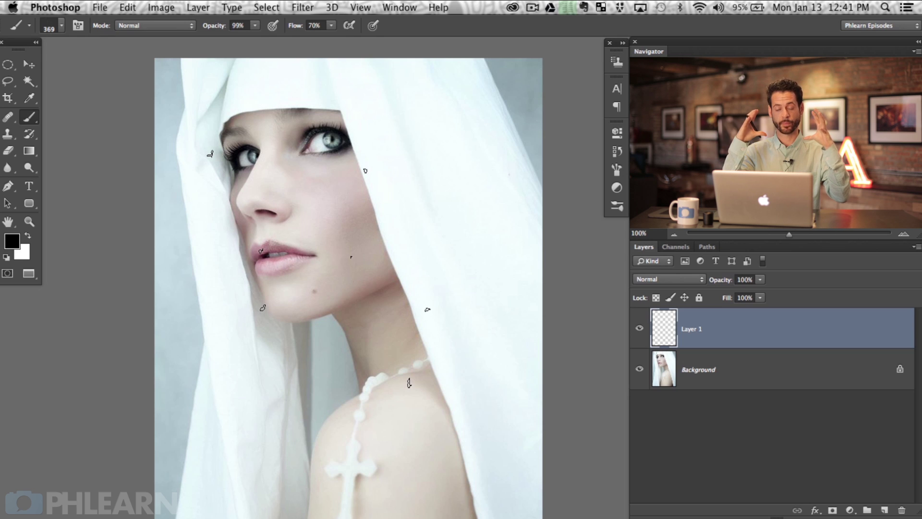
# - Try the Skin Texture brush at 102 px and 55 px over the face and neck, and clear the strokes from Layer 1
pyautogui.moveTo(350, 242); pyautogui.dragTo(263, 245)
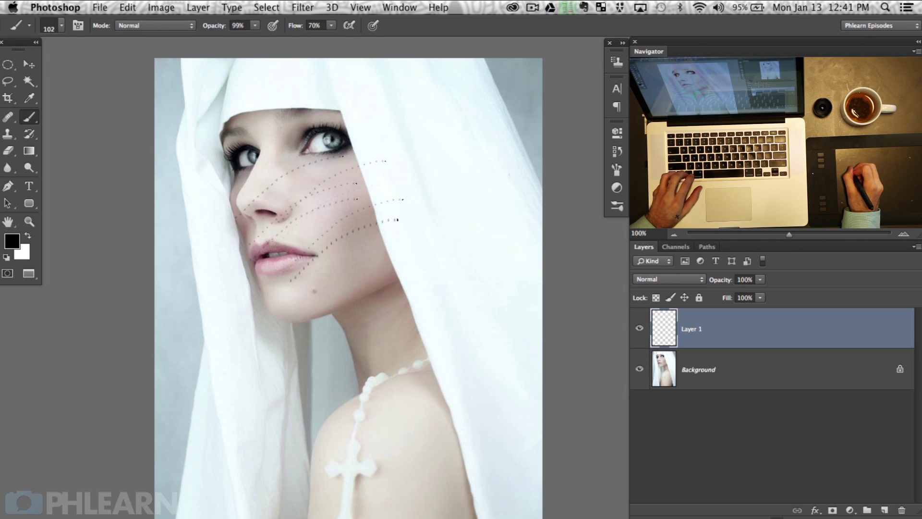
pyautogui.moveTo(319, 296); pyautogui.dragTo(303, 297)
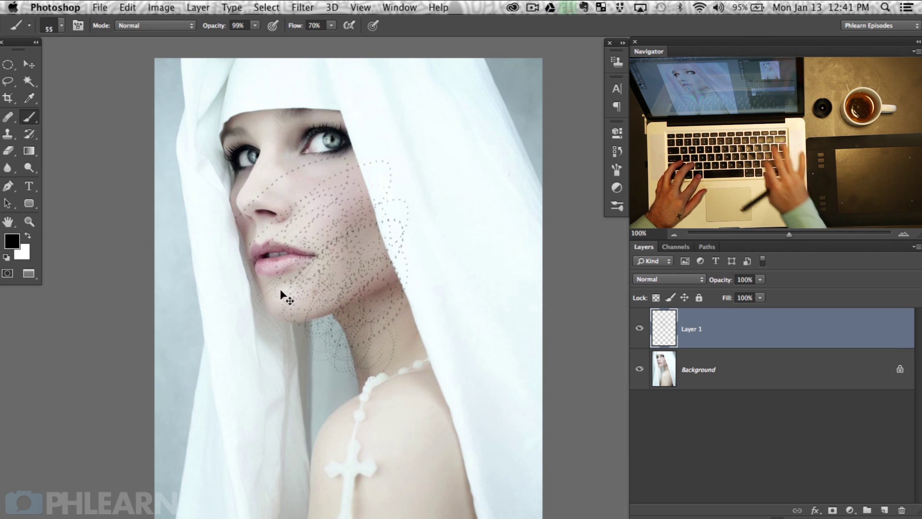
pyautogui.press('super+plus')
pyautogui.moveTo(254, 225); pyautogui.dragTo(445, 470)
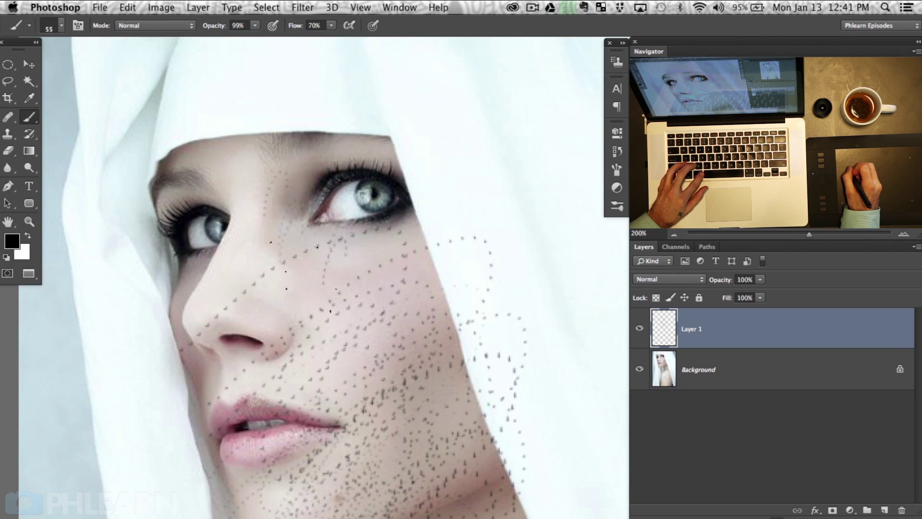
pyautogui.press('super+a')
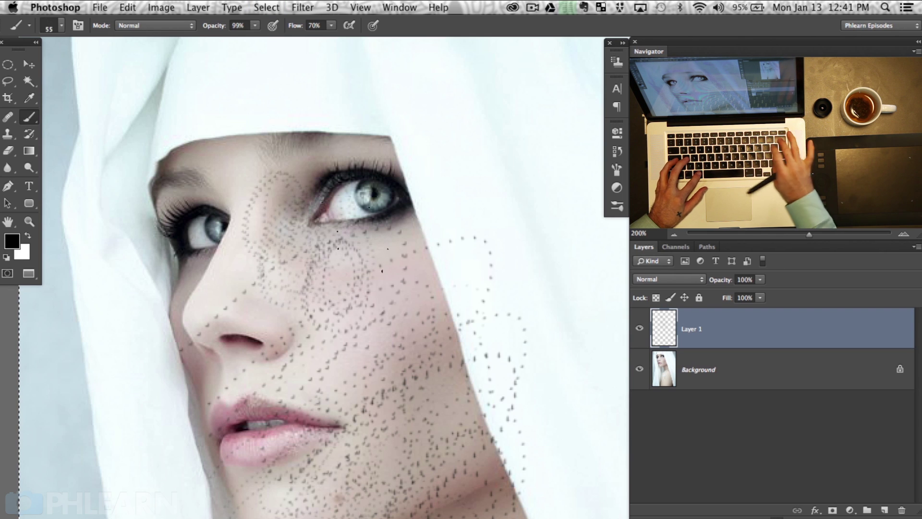
pyautogui.press('BackSpace')
# - Paint diagonal rows of specks across the cheek with the 55 px Skin Texture brush
pyautogui.moveTo(411, 272); pyautogui.dragTo(319, 365)
pyautogui.moveTo(380, 377); pyautogui.dragTo(259, 399)
pyautogui.moveTo(317, 359); pyautogui.dragTo(315, 298)
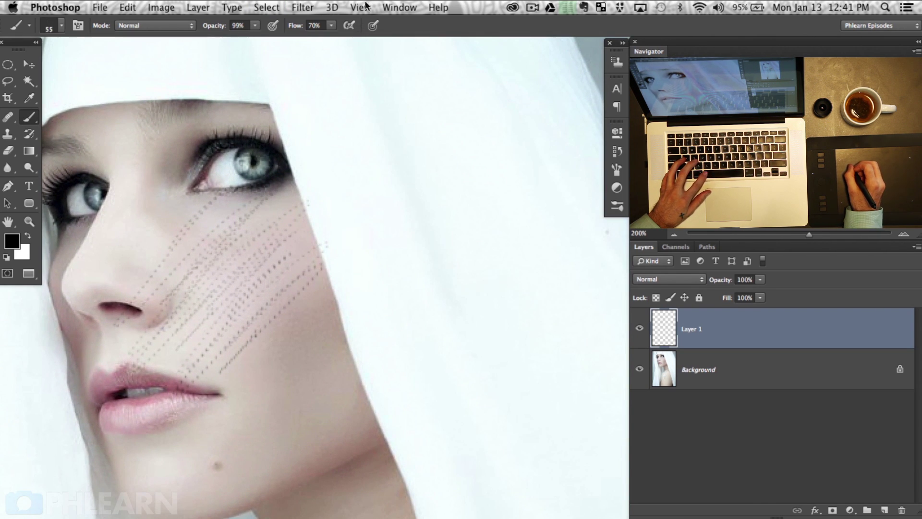
# - Show the brush tip settings and paint additional looping speck strokes over the cheek and side of the nose
pyautogui.click(400, 9)
pyautogui.click(424, 120)
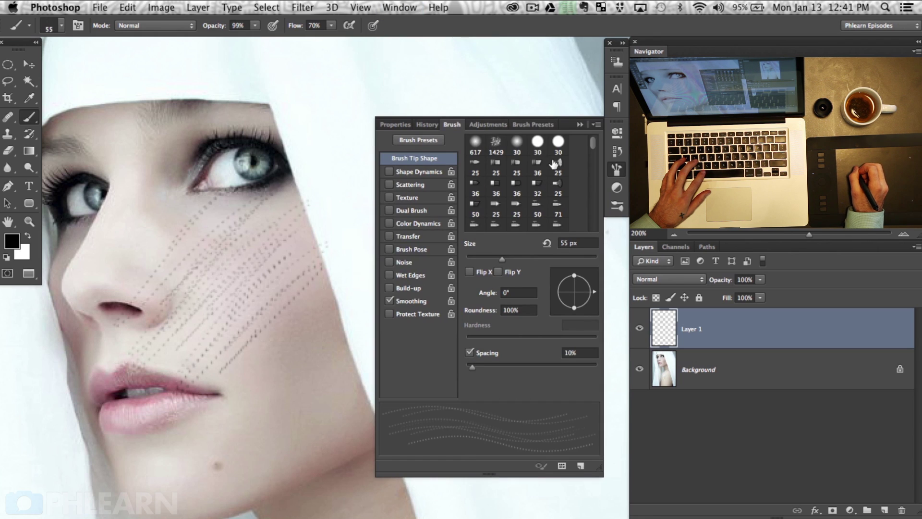
pyautogui.moveTo(244, 261); pyautogui.dragTo(276, 248)
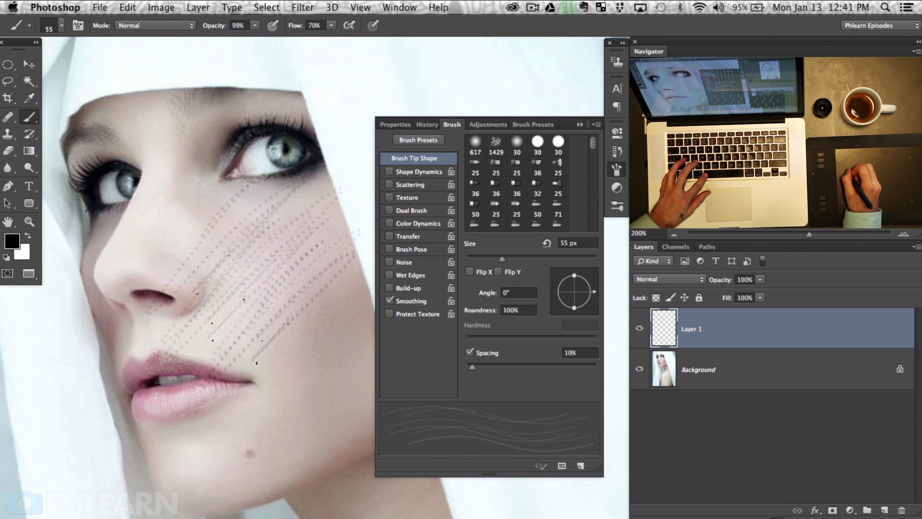
pyautogui.moveTo(228, 339)
pyautogui.mouseDown()
pyautogui.moveTo(246, 295)
pyautogui.moveTo(205, 251)
pyautogui.mouseUp()
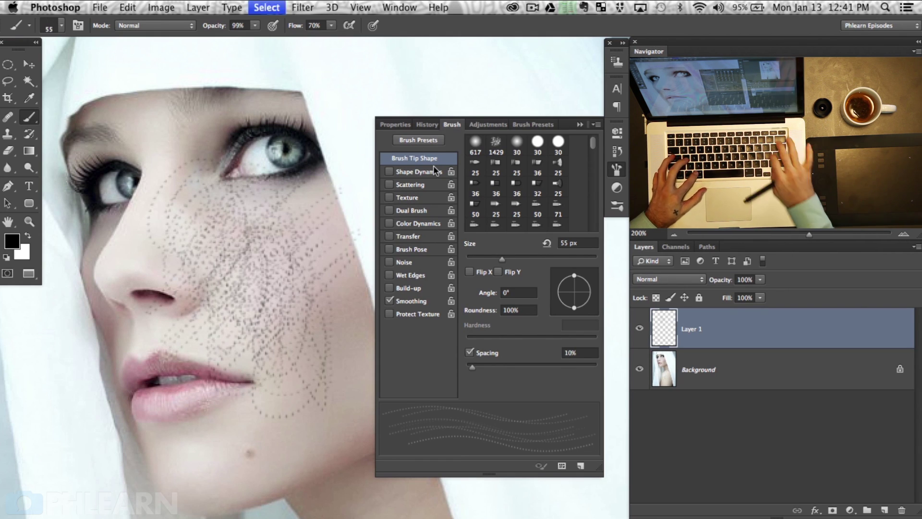
# - Clear the test strokes, enable Shape Dynamics with 100% size jitter controlled by Pen Pressure, and paint specks over the cheek
pyautogui.press('super+z')
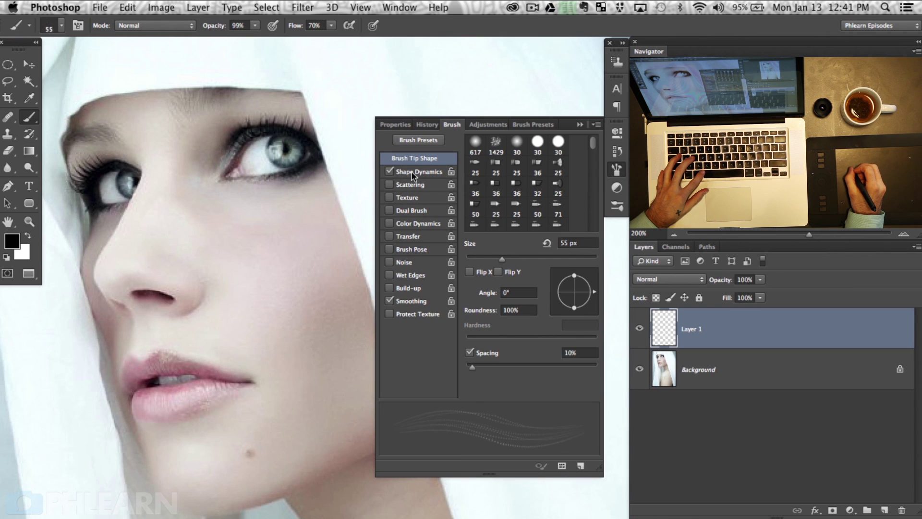
pyautogui.click(446, 172)
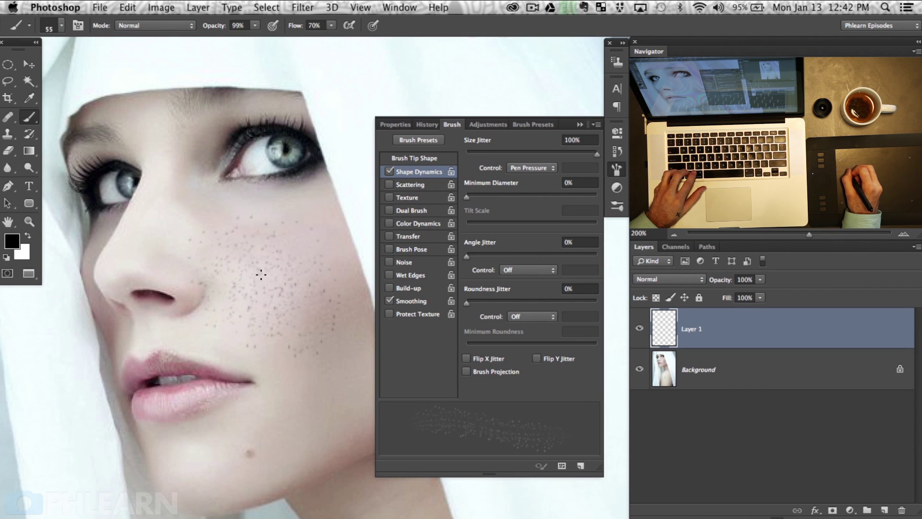
pyautogui.moveTo(266, 276)
pyautogui.mouseDown()
pyautogui.moveTo(232, 292)
pyautogui.moveTo(268, 299)
pyautogui.mouseUp()
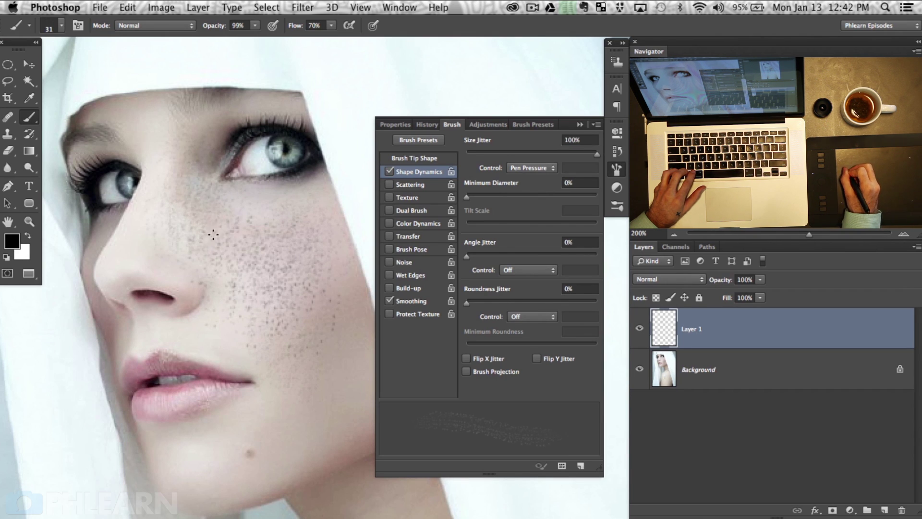
pyautogui.moveTo(256, 288); pyautogui.dragTo(260, 281)
# - Set brush opacity to 100%, flow to 90% and angle jitter to 100%, and paint specks over the veil beside the face at 71 px
pyautogui.press('0')
pyautogui.hotkey('shift', '9')
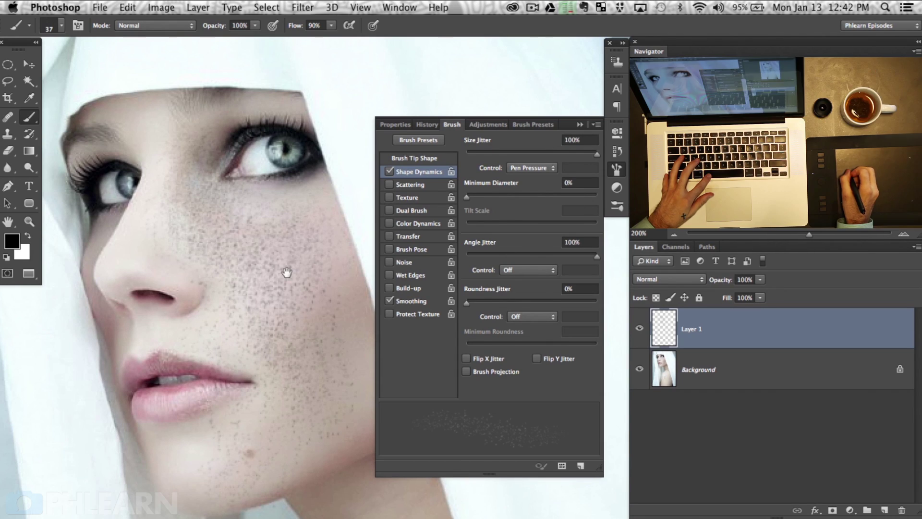
pyautogui.moveTo(286, 272); pyautogui.dragTo(128, 247)
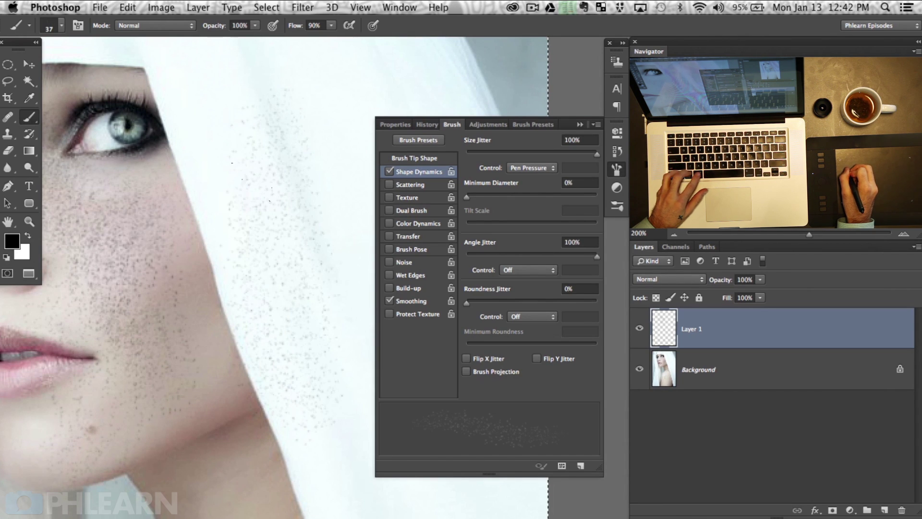
pyautogui.moveTo(256, 261); pyautogui.dragTo(284, 266)
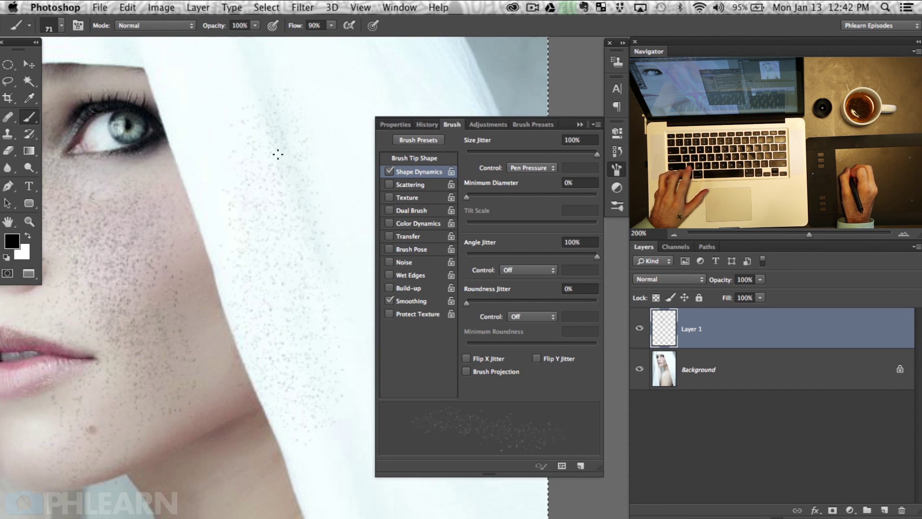
pyautogui.moveTo(285, 370); pyautogui.dragTo(298, 451)
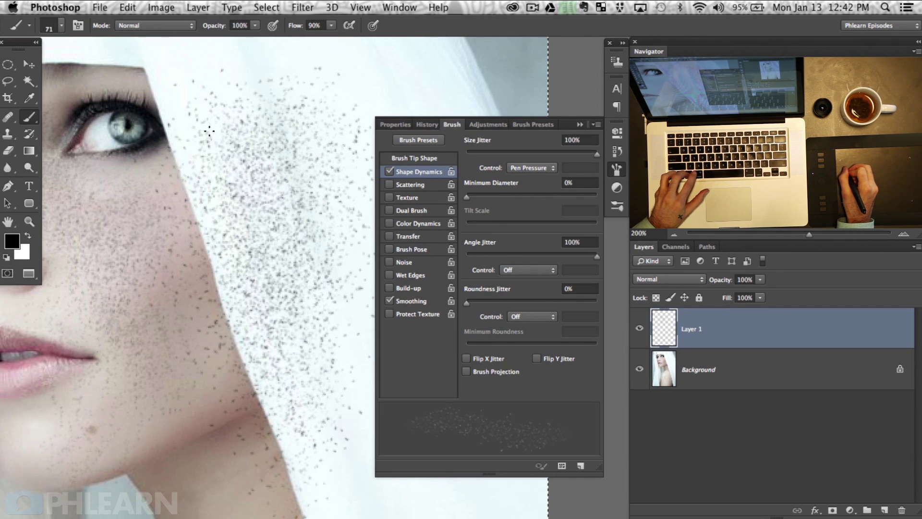
pyautogui.moveTo(174, 218); pyautogui.dragTo(229, 256)
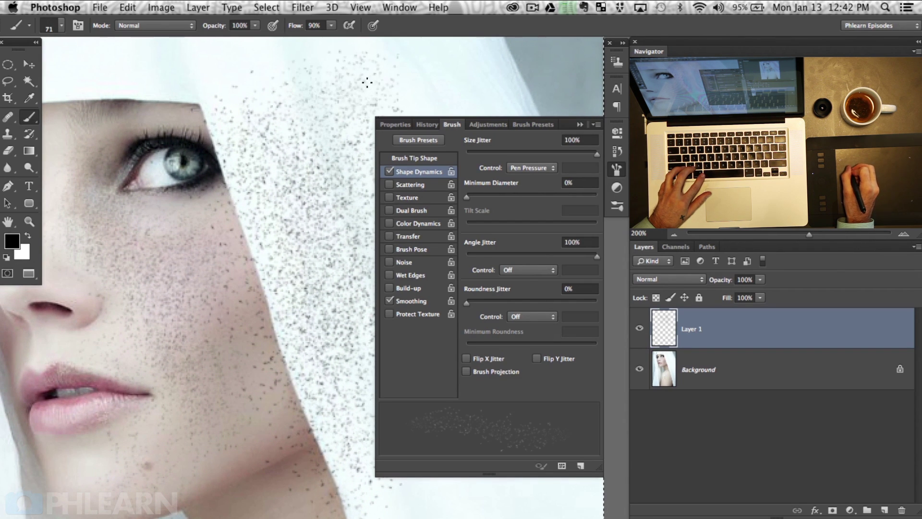
# - Enable Scattering at 190% with a count of 2 and paint scattered specks across the forehead, nose and veil
pyautogui.moveTo(214, 221)
pyautogui.mouseDown()
pyautogui.moveTo(226, 251)
pyautogui.moveTo(267, 270)
pyautogui.mouseUp()
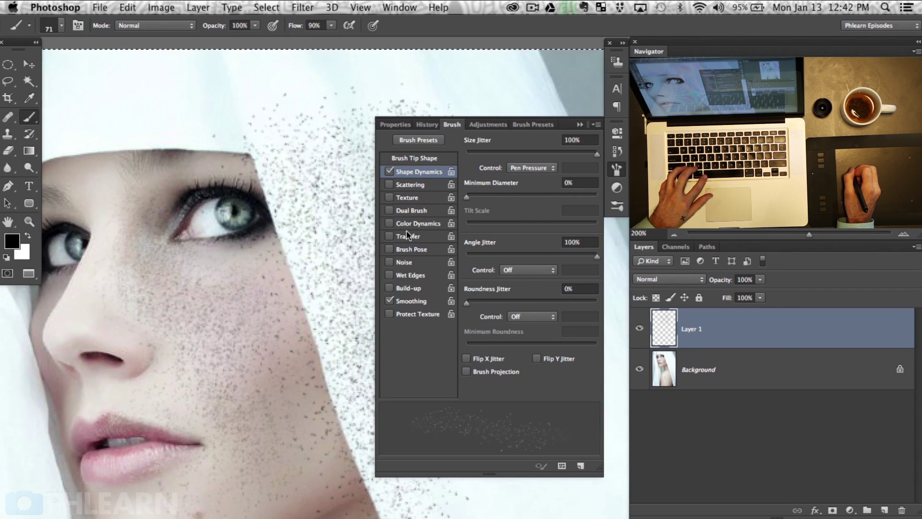
pyautogui.click(399, 185)
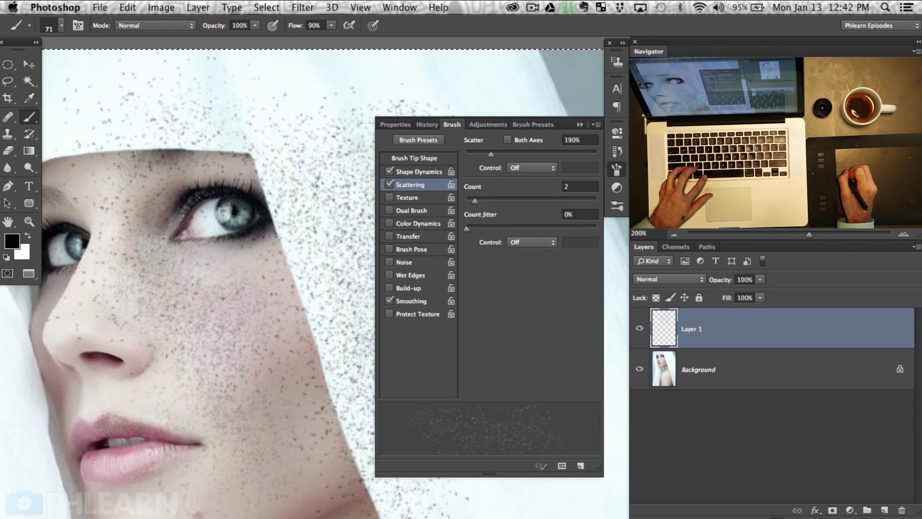
pyautogui.moveTo(130, 321); pyautogui.dragTo(125, 321)
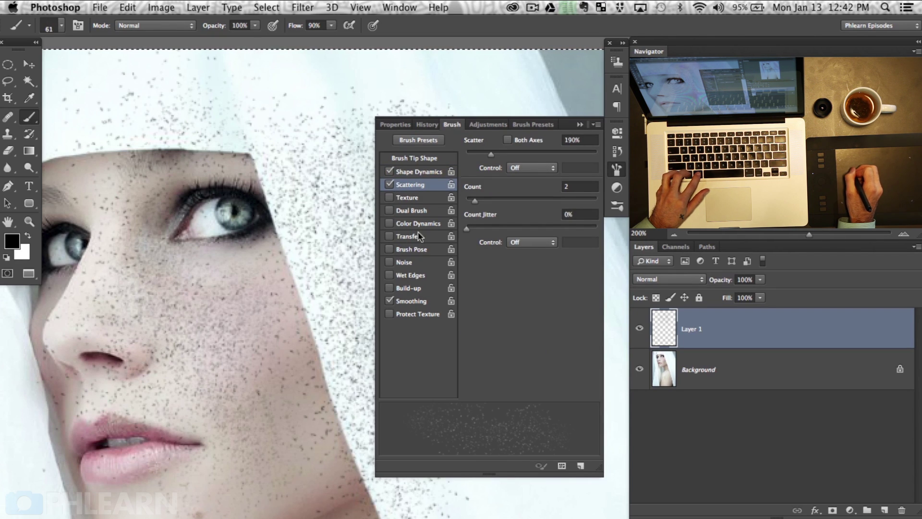
# - Enable Transfer with 92% flow jitter controlled by Pen Pressure and paint specks over the veil at 52 px
pyautogui.click(419, 236)
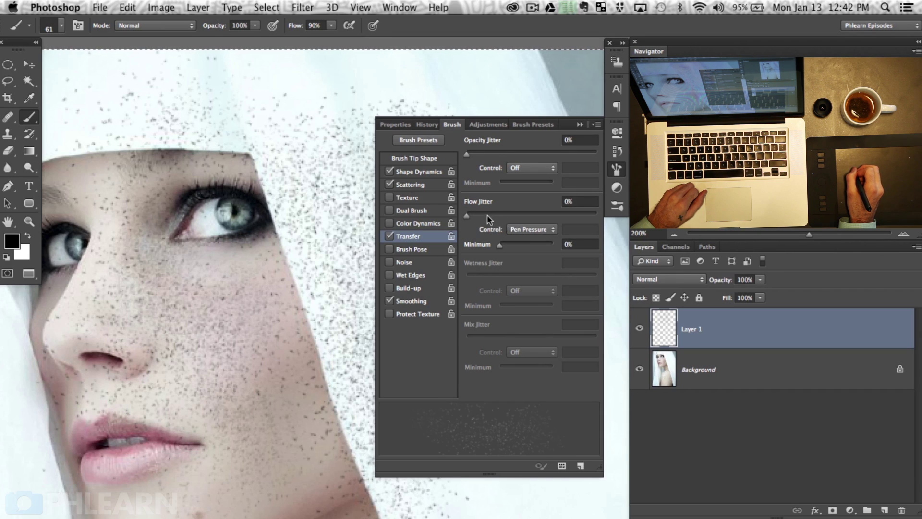
pyautogui.click(587, 213)
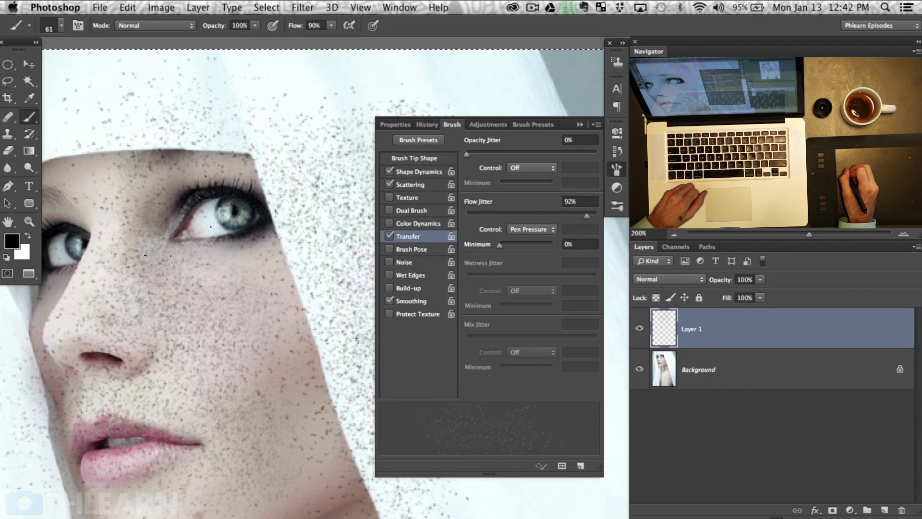
pyautogui.moveTo(257, 195); pyautogui.dragTo(100, 87)
pyautogui.moveTo(312, 354); pyautogui.dragTo(298, 461)
pyautogui.moveTo(296, 321); pyautogui.dragTo(281, 325)
pyautogui.moveTo(321, 183); pyautogui.dragTo(328, 183)
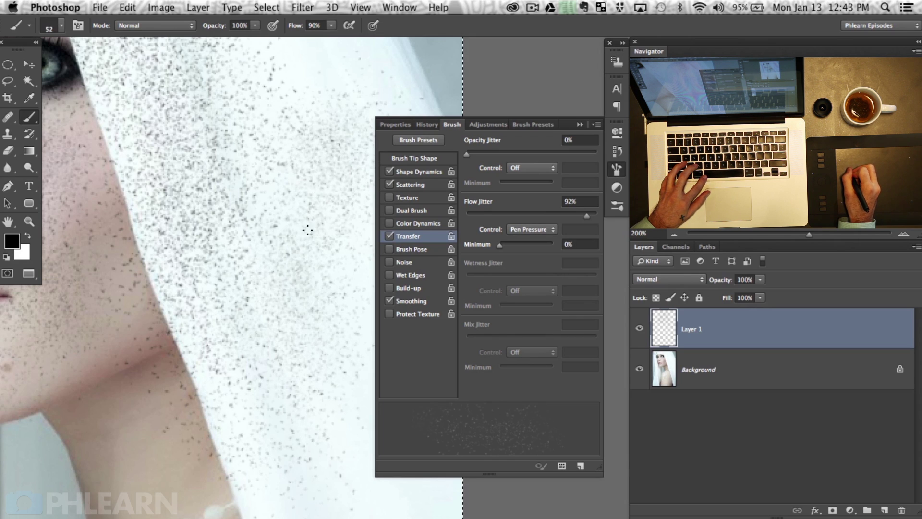
pyautogui.moveTo(247, 255); pyautogui.dragTo(272, 275)
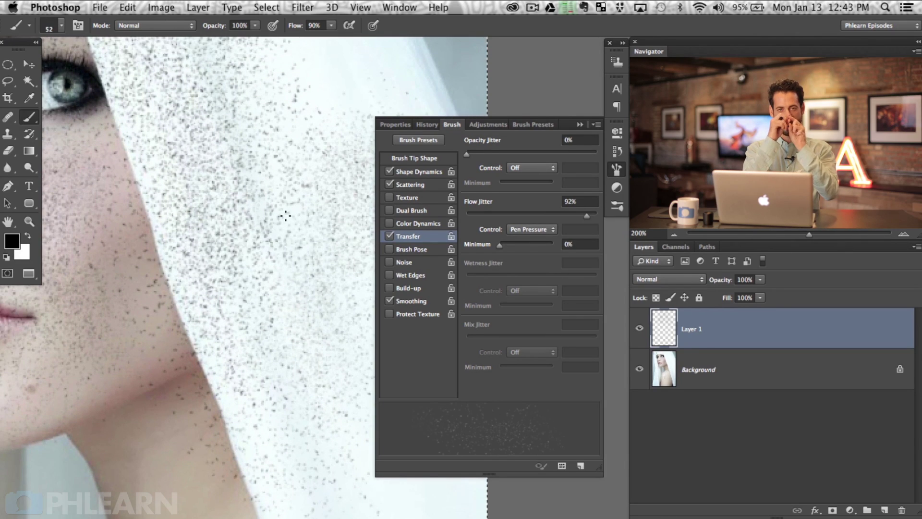
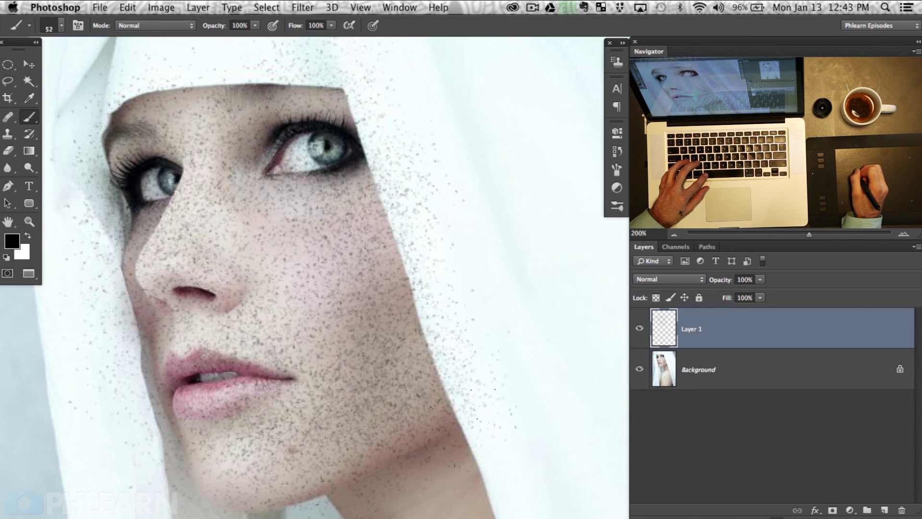
# - Set Layer 1's blend mode to Soft Light and compare the cheek texture with the layer hidden and shown
pyautogui.click(691, 278)
pyautogui.click(692, 411)
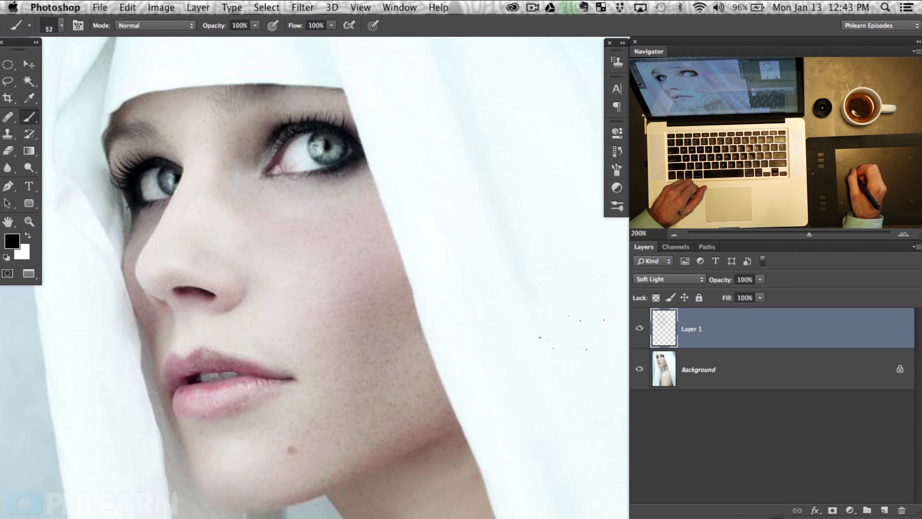
pyautogui.press('super+plus')
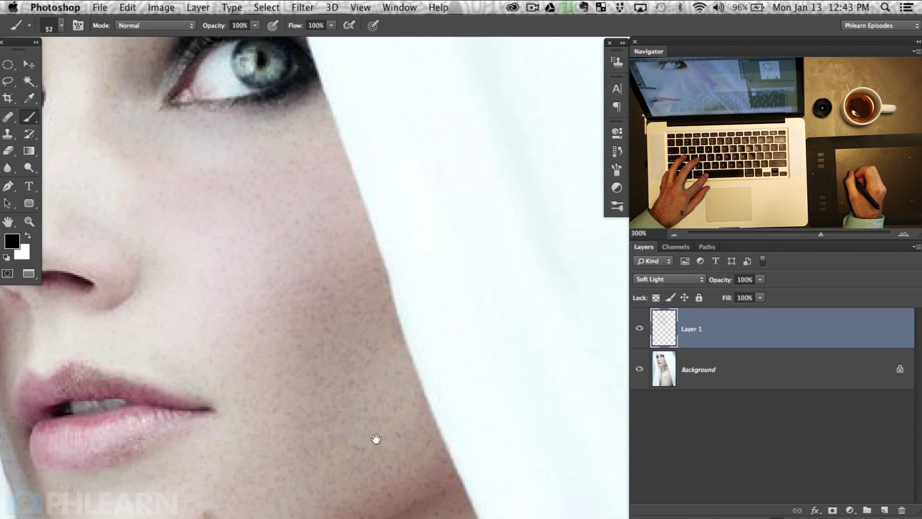
pyautogui.moveTo(386, 425); pyautogui.dragTo(393, 369)
pyautogui.click(641, 328)
pyautogui.click(641, 328)
pyautogui.click(641, 329)
pyautogui.click(640, 329)
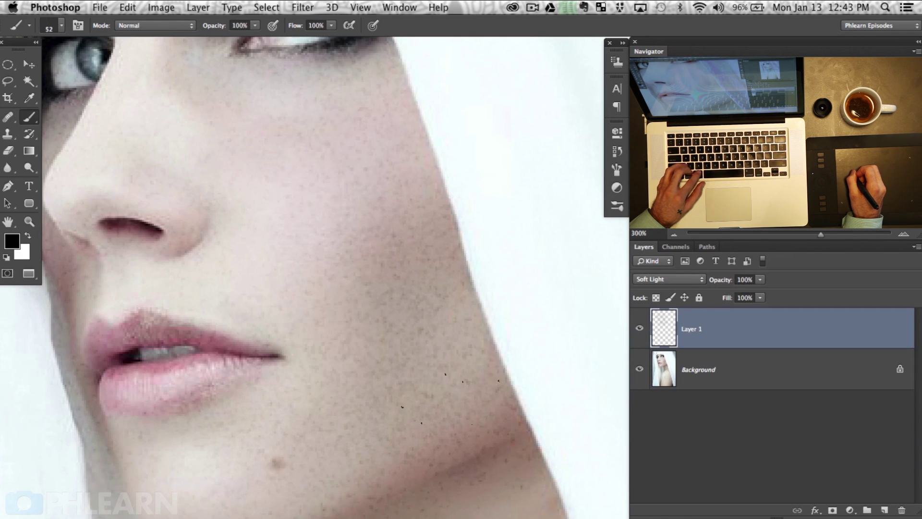
# - Sample the dark reddish tone at the nostril as the foreground colour and clear the specks from Layer 1
pyautogui.moveTo(354, 362); pyautogui.dragTo(368, 350)
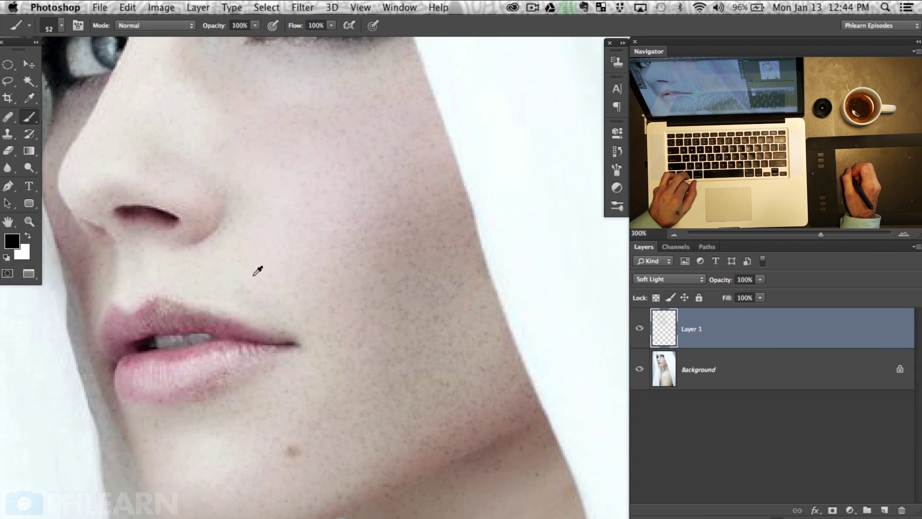
pyautogui.moveTo(160, 263)
pyautogui.mouseDown()
pyautogui.moveTo(154, 214)
pyautogui.moveTo(145, 217)
pyautogui.mouseUp()
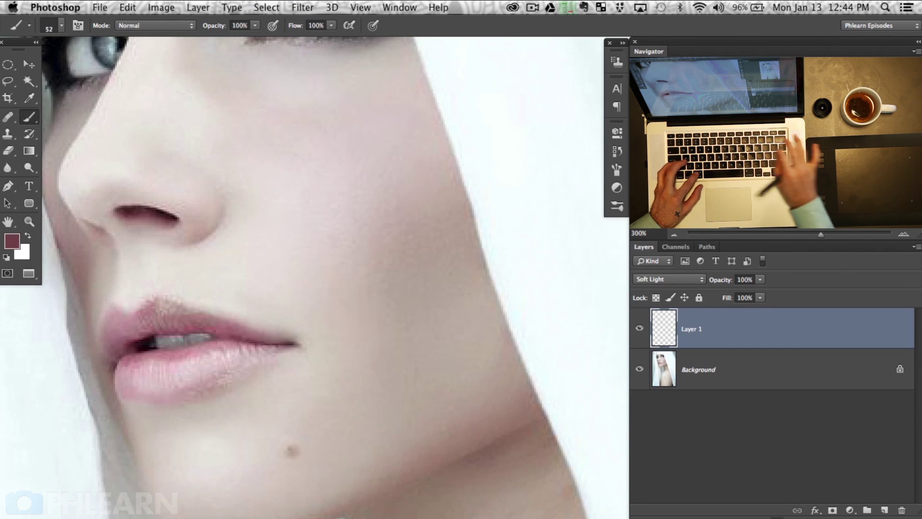
pyautogui.press('super+d')
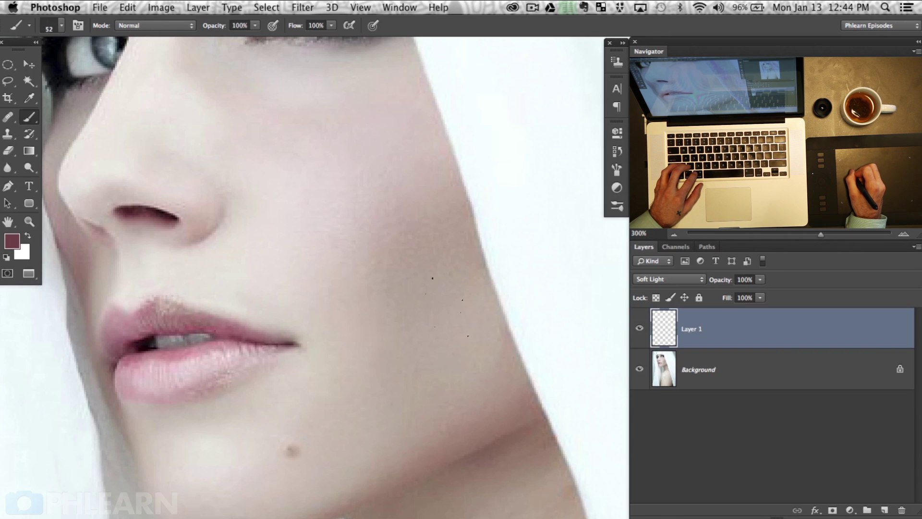
# - Paint reddish specks over the face with the brush at 62 px and set Layer 1's blend mode to Normal
pyautogui.press(']')
pyautogui.press('super+minus')
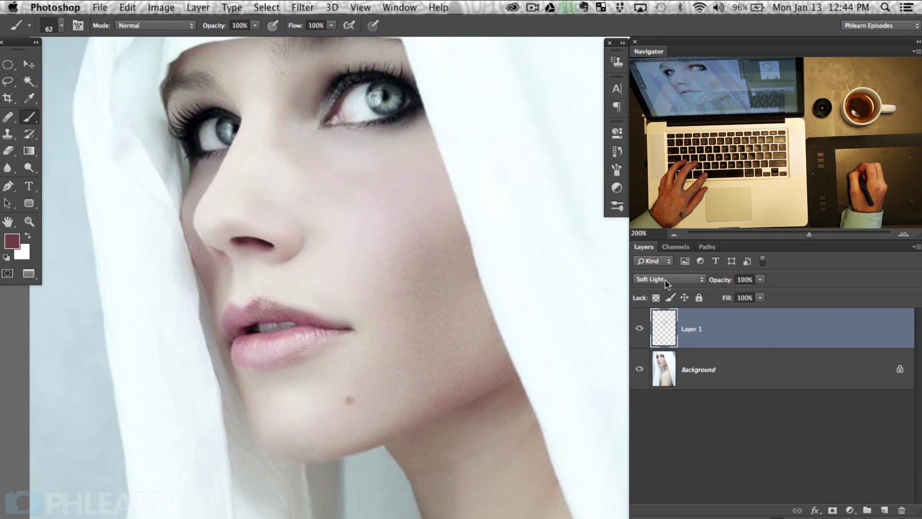
pyautogui.click(667, 280)
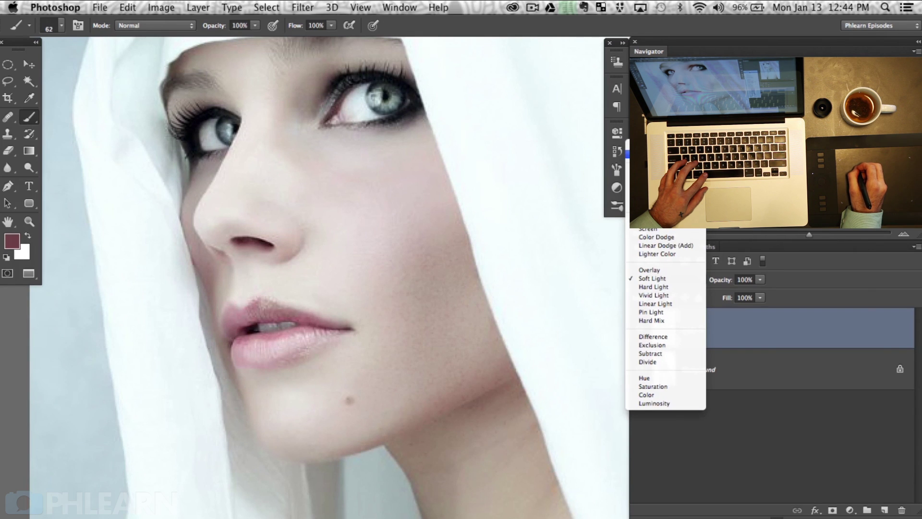
pyautogui.click(649, 146)
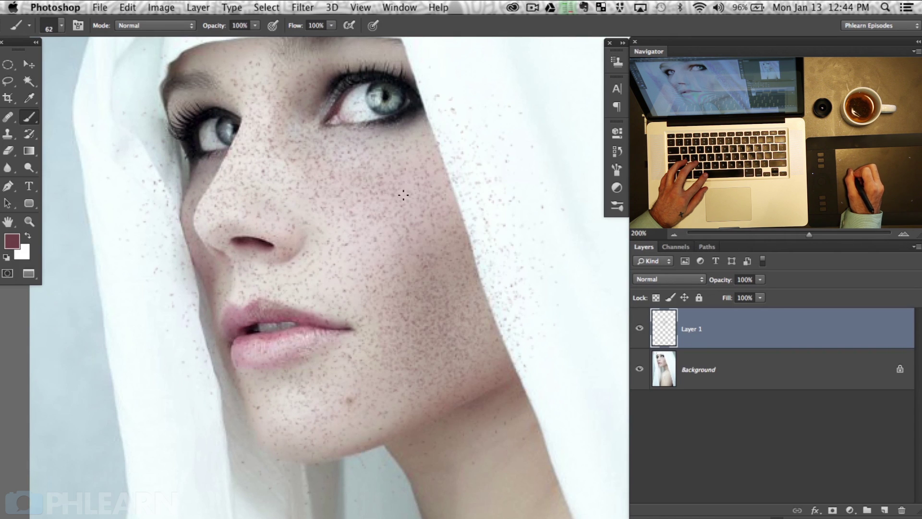
# - Paint reddish specks over the forehead, neck, shoulder and upper arm down to the photo's lower edge
pyautogui.moveTo(346, 151); pyautogui.dragTo(361, 211)
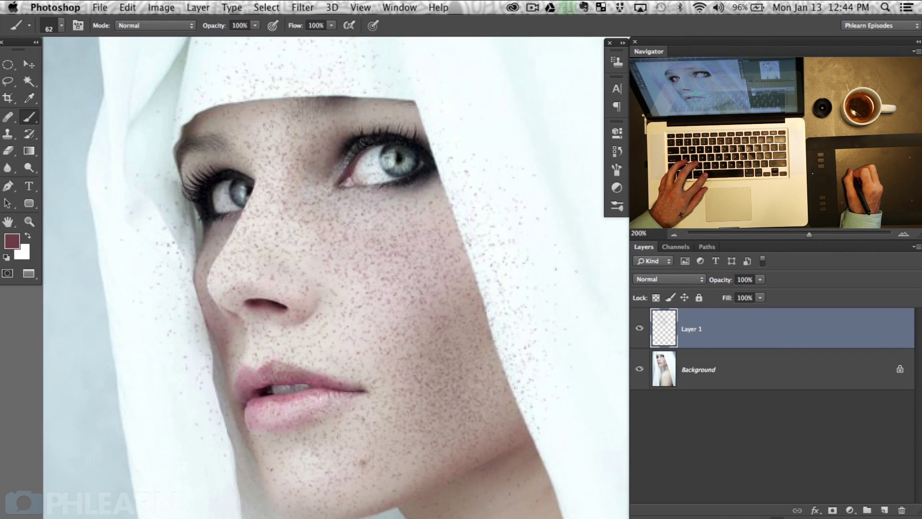
pyautogui.moveTo(404, 472); pyautogui.dragTo(341, 266)
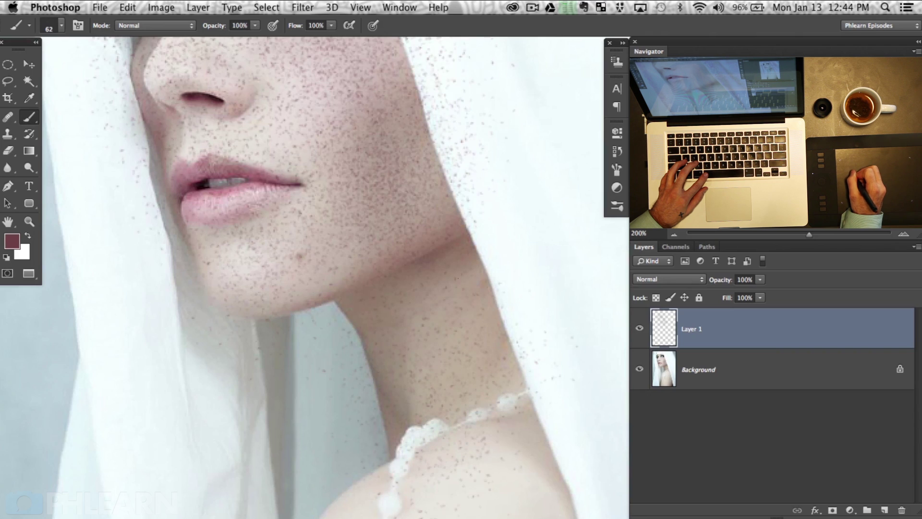
pyautogui.moveTo(434, 414); pyautogui.dragTo(371, 104)
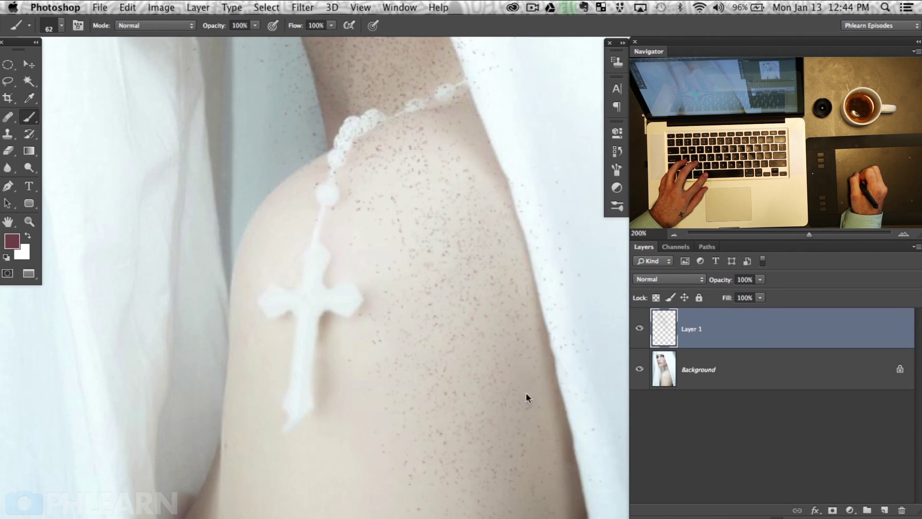
pyautogui.moveTo(262, 399); pyautogui.dragTo(308, 44)
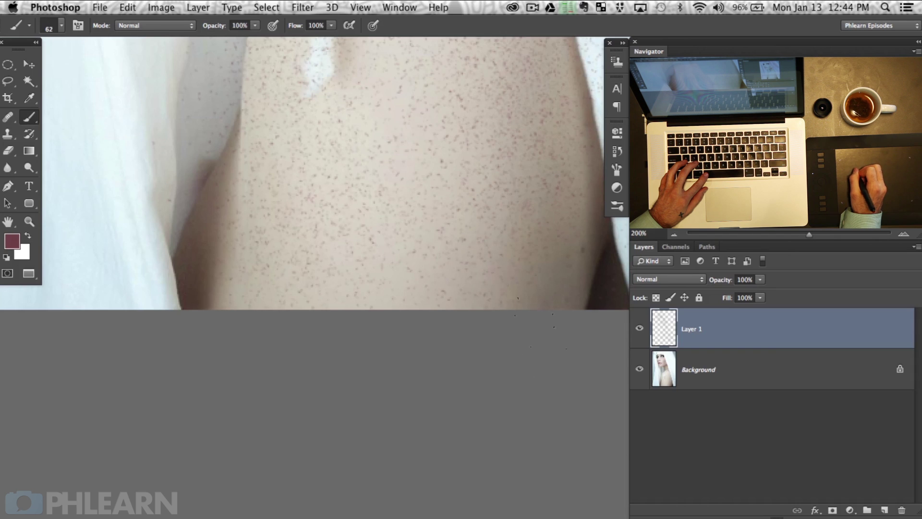
pyautogui.moveTo(532, 210); pyautogui.dragTo(503, 357)
pyautogui.moveTo(376, 191); pyautogui.dragTo(427, 495)
pyautogui.moveTo(322, 221); pyautogui.dragTo(423, 516)
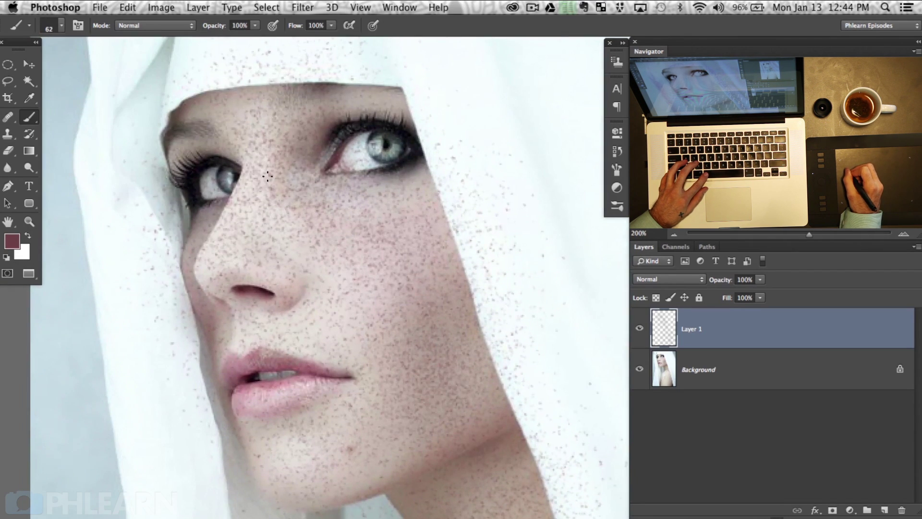
# - Set Layer 1's blend mode back to Soft Light and compare the whole face with the layer hidden and shown
pyautogui.click(683, 280)
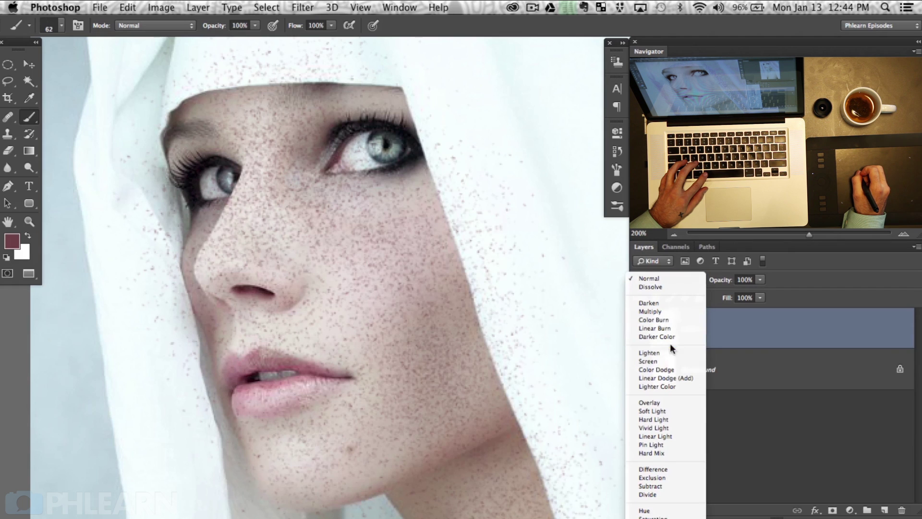
pyautogui.click(662, 411)
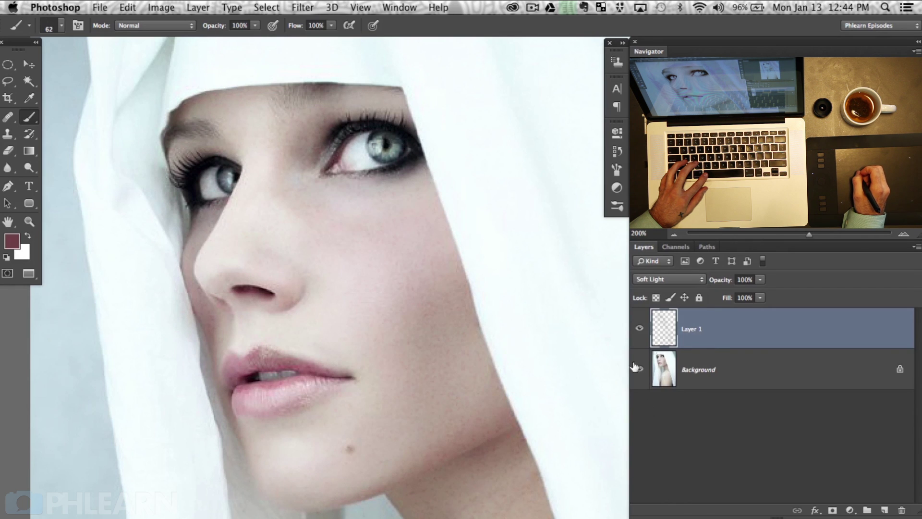
pyautogui.click(639, 330)
pyautogui.click(640, 329)
pyautogui.click(640, 329)
pyautogui.click(640, 329)
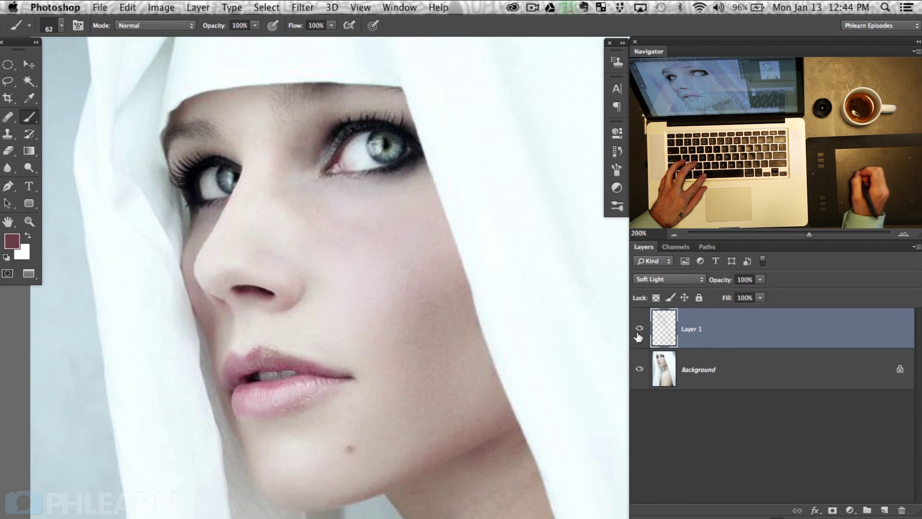
# - Examine the skin around the eyes and nose at 300% with Layer 1 hidden and shown
pyautogui.press('super+plus')
pyautogui.moveTo(243, 241); pyautogui.dragTo(325, 380)
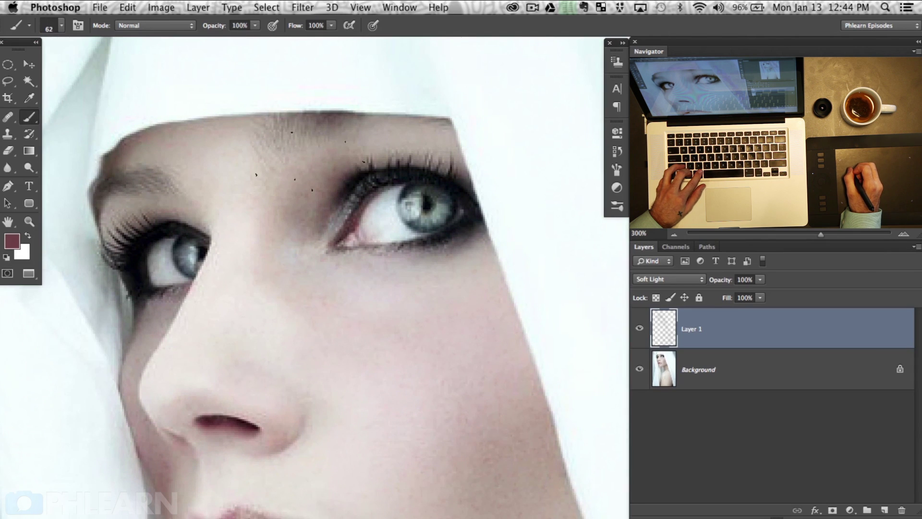
pyautogui.click(640, 330)
pyautogui.click(639, 329)
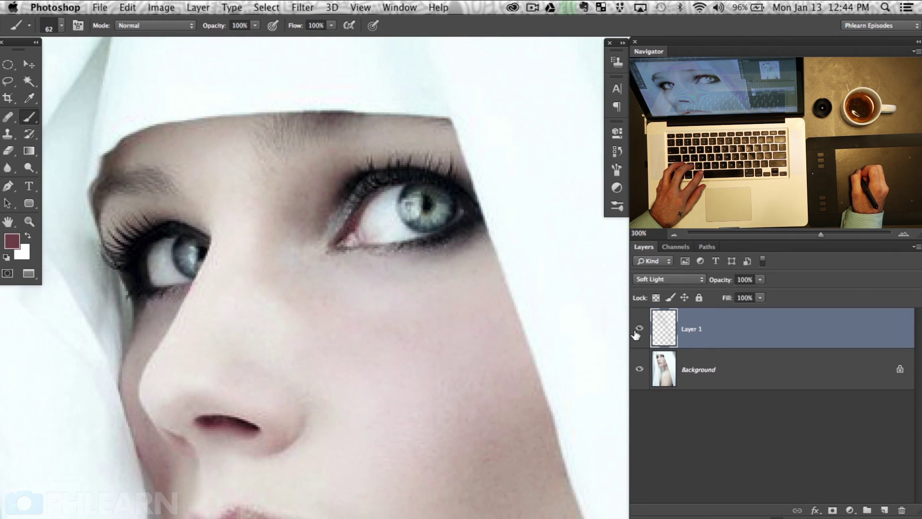
# - Examine the cheek, lips and chin at 300% with Layer 1 hidden and shown
pyautogui.click(640, 329)
pyautogui.click(640, 329)
pyautogui.moveTo(471, 370); pyautogui.dragTo(475, 335)
pyautogui.scroll(-5, 475, 335)
pyautogui.click(640, 329)
pyautogui.click(640, 329)
pyautogui.click(640, 329)
pyautogui.click(640, 329)
pyautogui.click(639, 330)
pyautogui.click(639, 331)
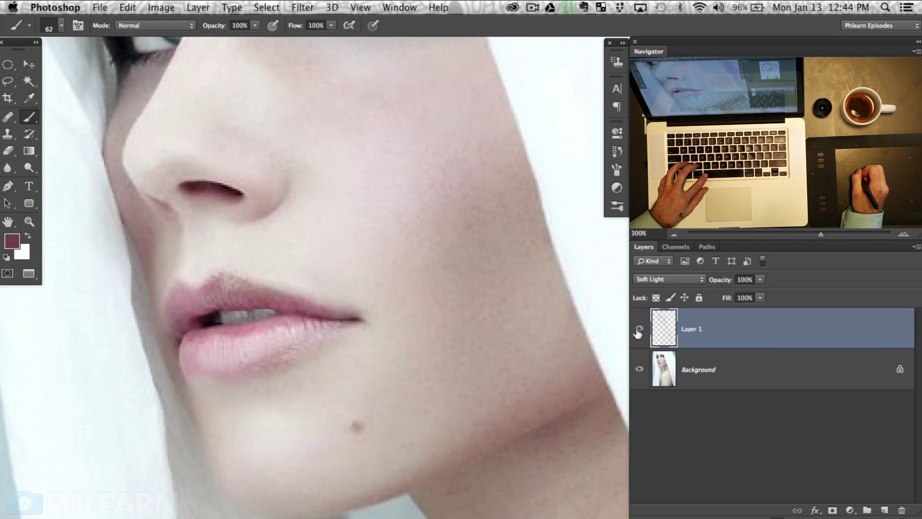
# - Compare the face at 100% with Layer 1 hidden and shown, and inspect the neck and shoulder
pyautogui.click(675, 235)
pyautogui.click(675, 235)
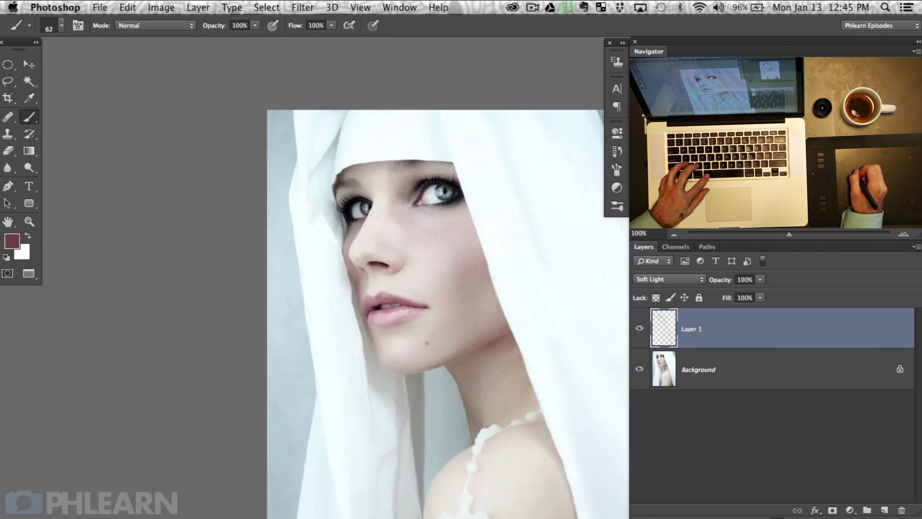
pyautogui.scroll(-1, 494, 350)
pyautogui.click(640, 329)
pyautogui.click(639, 329)
pyautogui.click(640, 329)
pyautogui.click(640, 329)
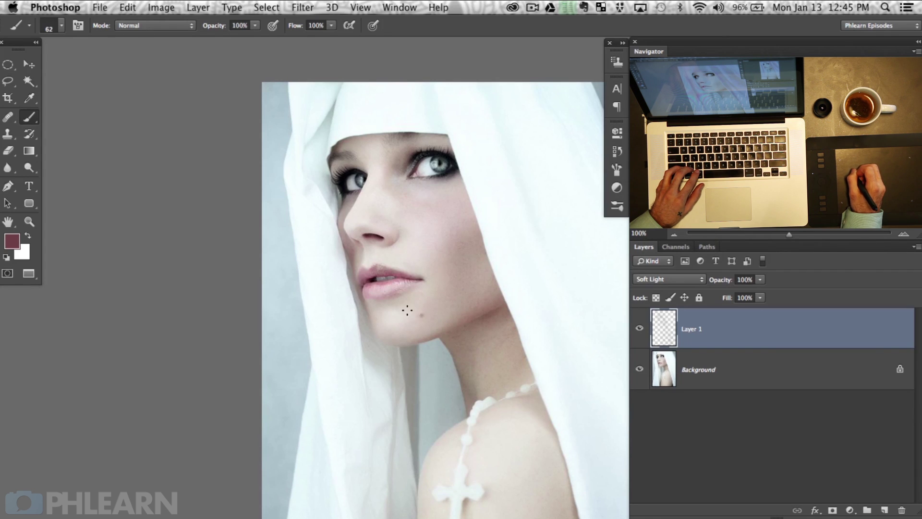
pyautogui.scroll(-5, 519, 376)
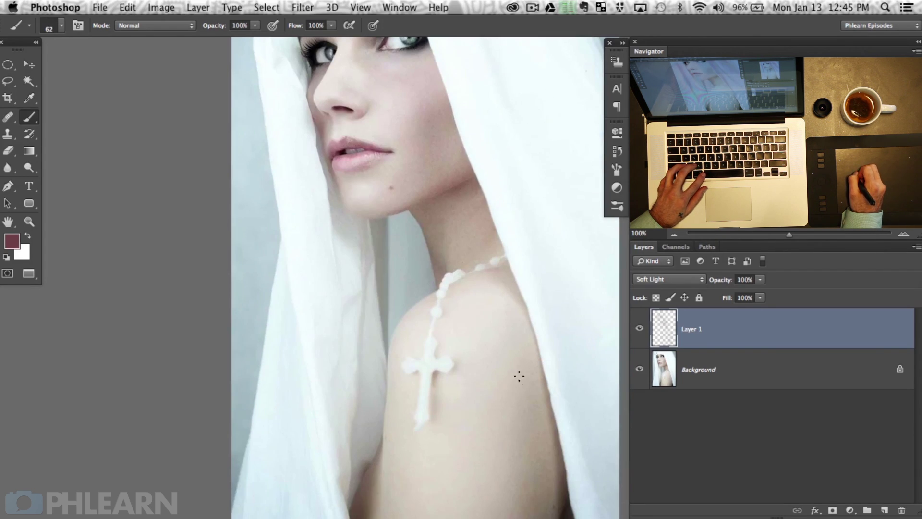
pyautogui.moveTo(442, 282)
pyautogui.mouseDown()
pyautogui.moveTo(455, 418)
pyautogui.moveTo(461, 406)
pyautogui.mouseUp()
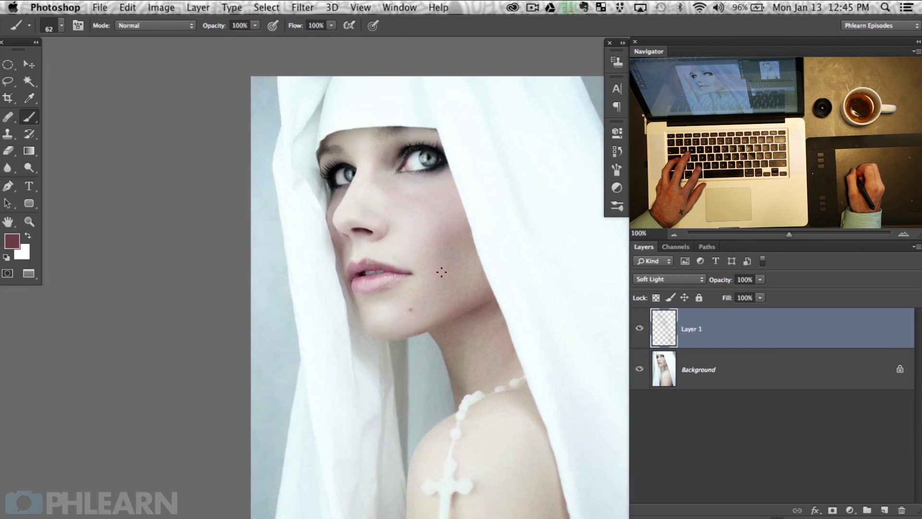
# - Soften Layer 1's specks on the face with a soft Eraser at 262 px and 20% flow, comparing the layer hidden and shown
pyautogui.press('e')
pyautogui.rightClick(410, 225)
pyautogui.scroll(10, 432, 342)
pyautogui.click(428, 311)
pyautogui.click(406, 318)
pyautogui.hotkey('shift', '2')
pyautogui.moveTo(412, 226)
pyautogui.mouseDown()
pyautogui.moveTo(353, 242)
pyautogui.moveTo(453, 238)
pyautogui.mouseUp()
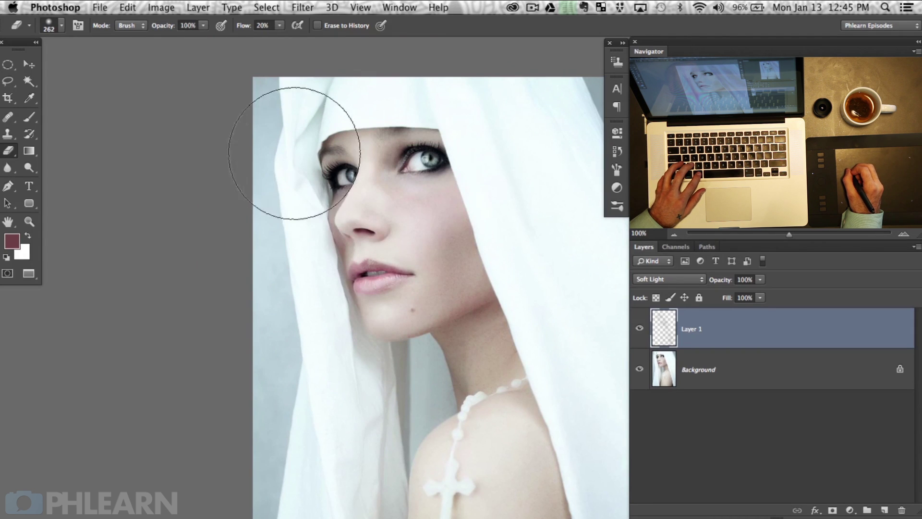
pyautogui.click(639, 329)
pyautogui.click(640, 329)
pyautogui.click(639, 329)
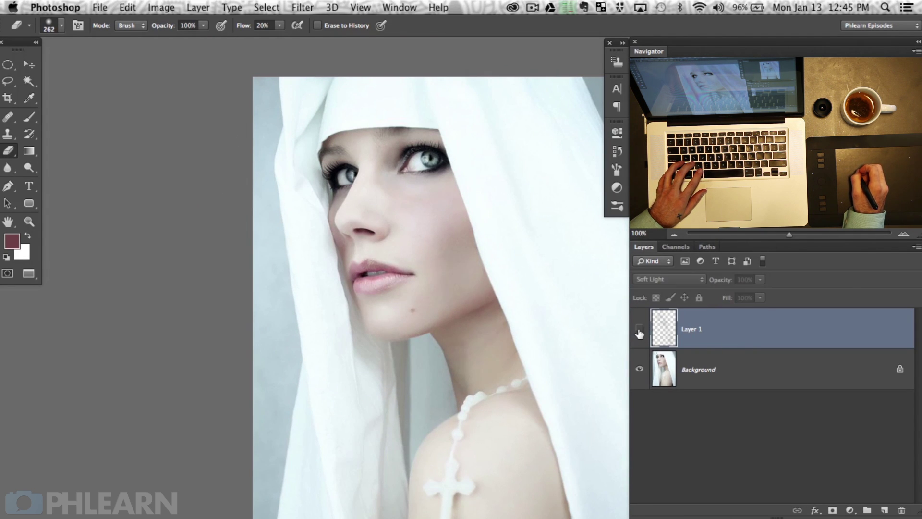
pyautogui.click(639, 328)
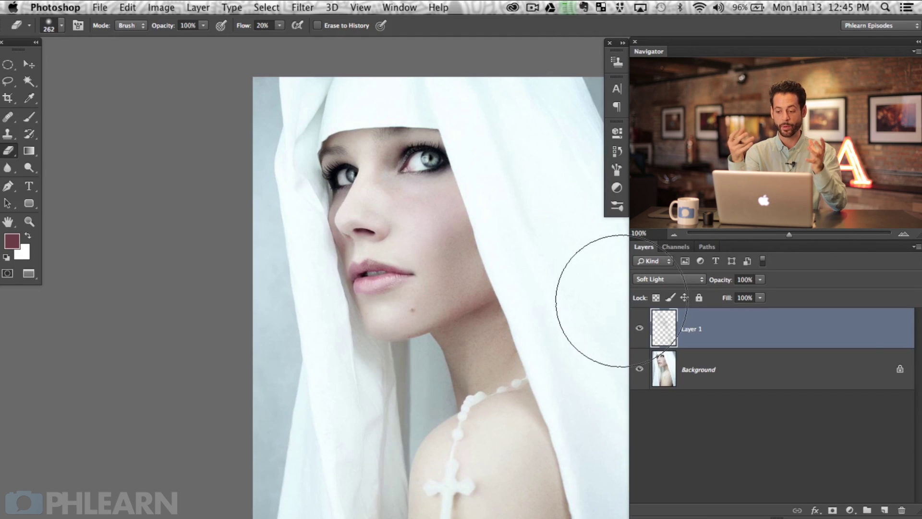
# - Add a new layer above Layer 1 and choose the 52 px skin texture brush preset
pyautogui.press('super+shift+alt+n')
pyautogui.press('b')
pyautogui.rightClick(365, 169)
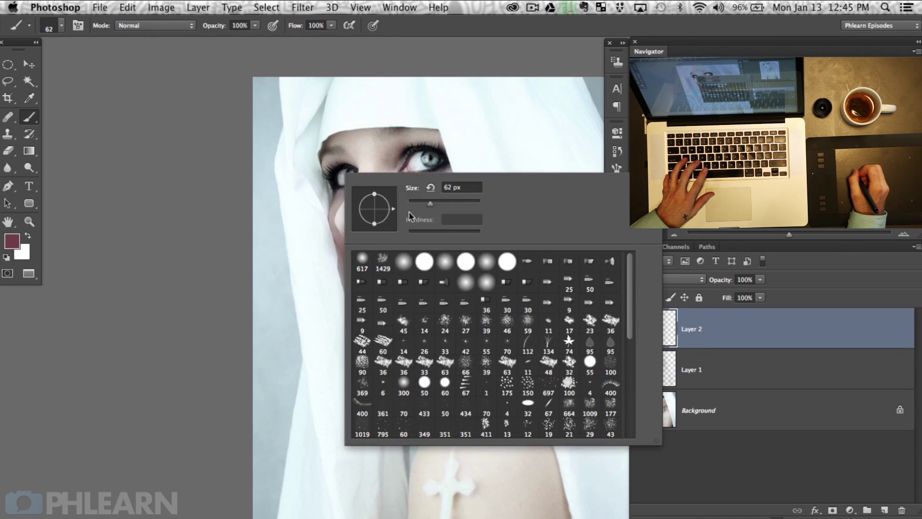
pyautogui.moveTo(631, 320); pyautogui.dragTo(626, 455)
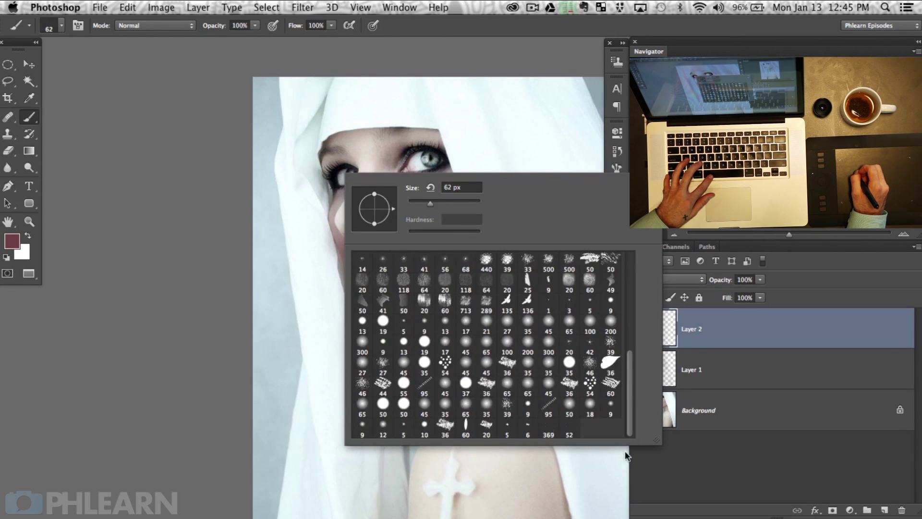
pyautogui.click(321, 335)
# - Paint white specks over the face, neck, shoulder and upper arm on Layer 2 with the 52 px texture brush
pyautogui.press('super+plus')
pyautogui.press('super+plus')
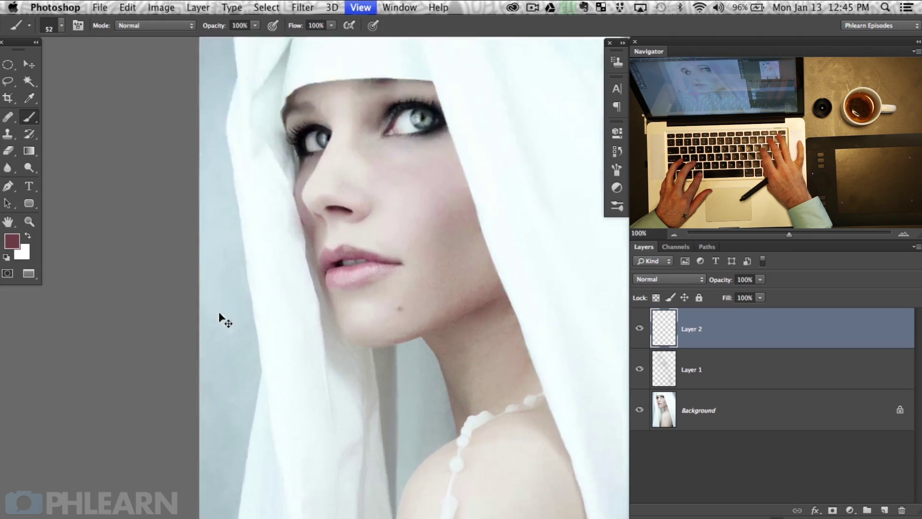
pyautogui.moveTo(367, 174); pyautogui.dragTo(373, 323)
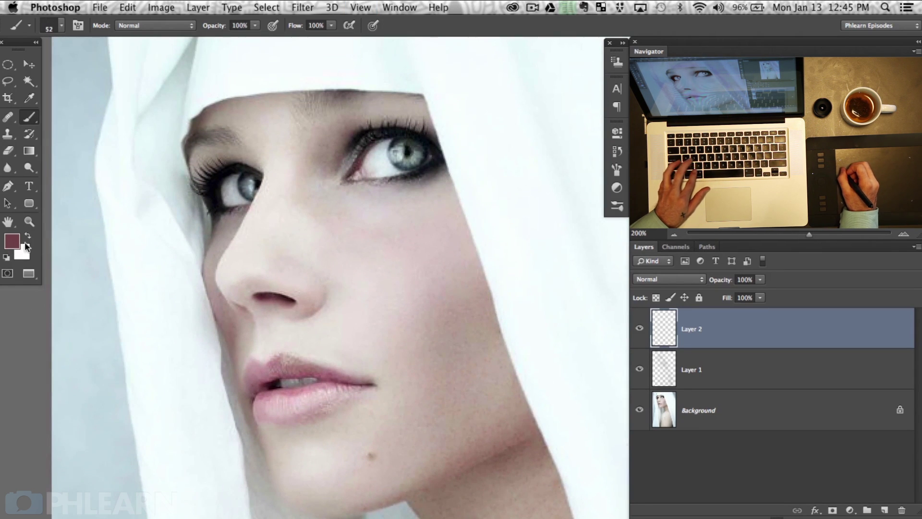
pyautogui.press('d')
pyautogui.press('x')
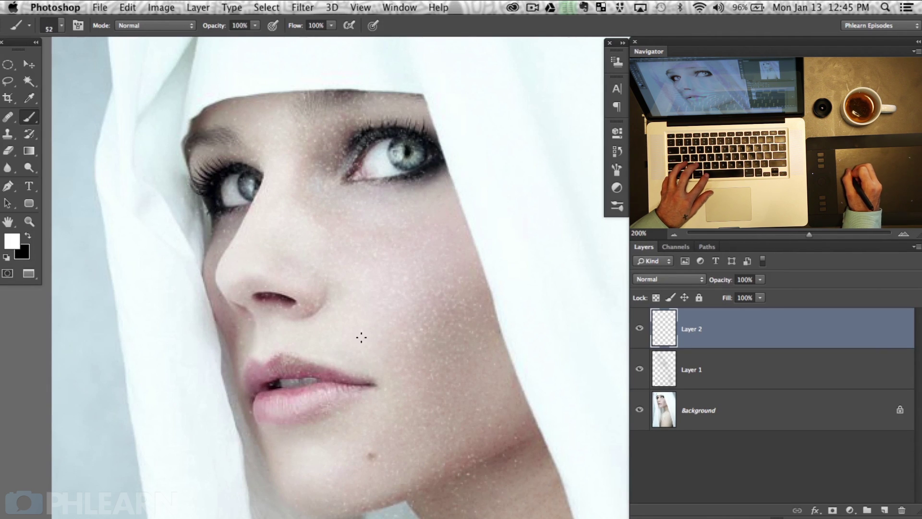
pyautogui.moveTo(342, 369); pyautogui.dragTo(288, 103)
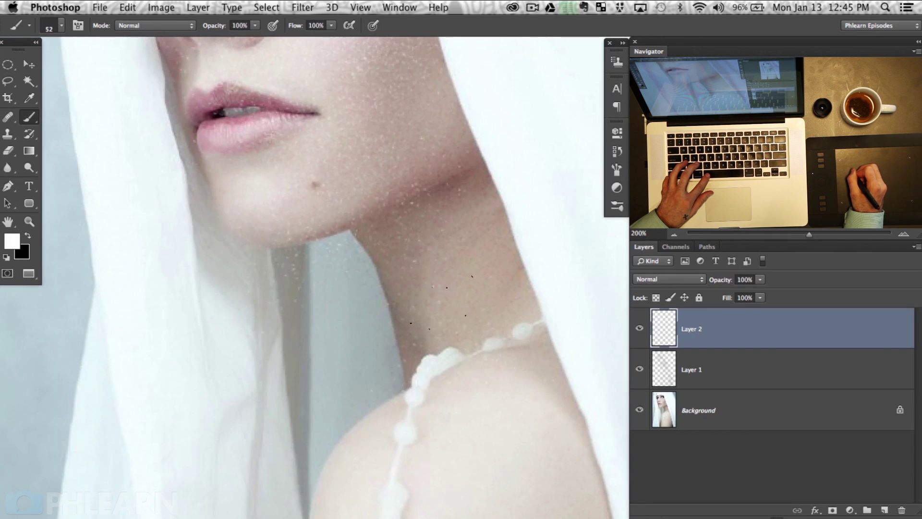
pyautogui.moveTo(455, 455); pyautogui.dragTo(401, 147)
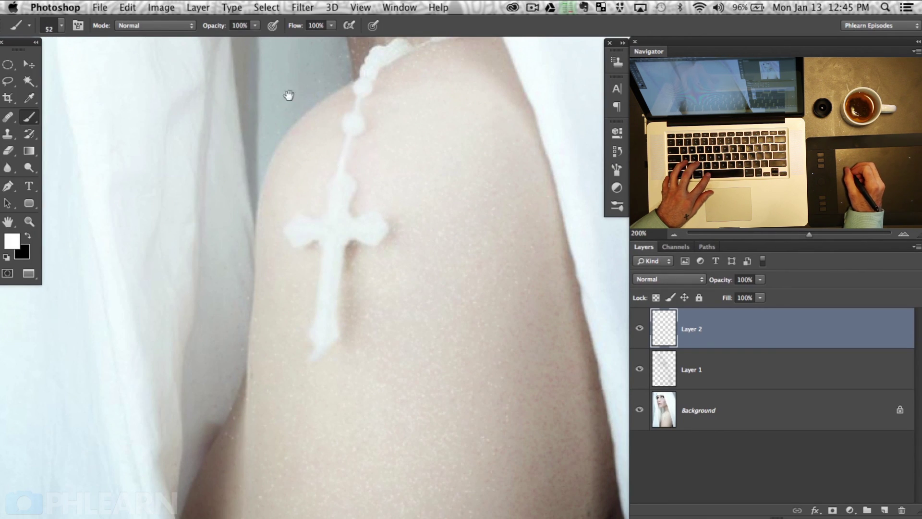
pyautogui.moveTo(292, 114); pyautogui.dragTo(343, 461)
pyautogui.press('super+minus')
pyautogui.press('super+minus')
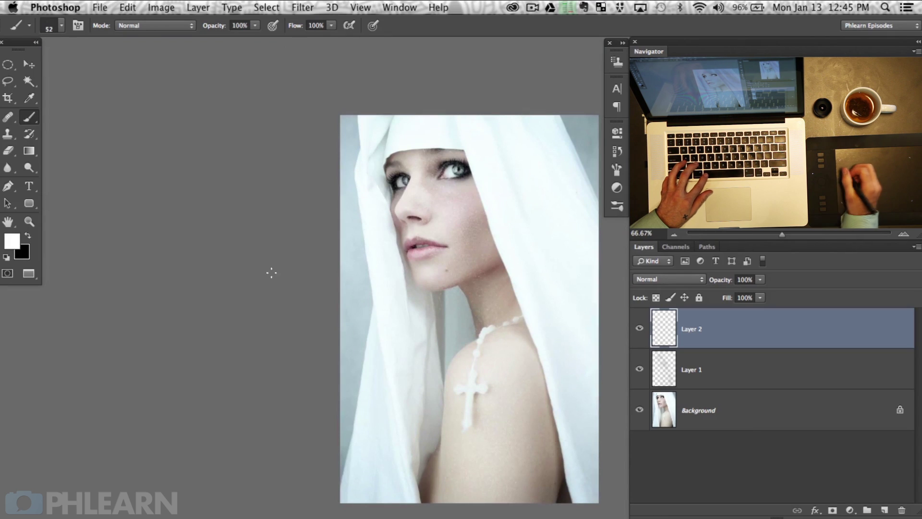
# - Set Layer 2's blend mode to Soft Light and compare the face with the layer hidden and shown
pyautogui.press('super+plus')
pyautogui.press('super+plus')
pyautogui.moveTo(268, 241); pyautogui.dragTo(297, 511)
pyautogui.click(683, 279)
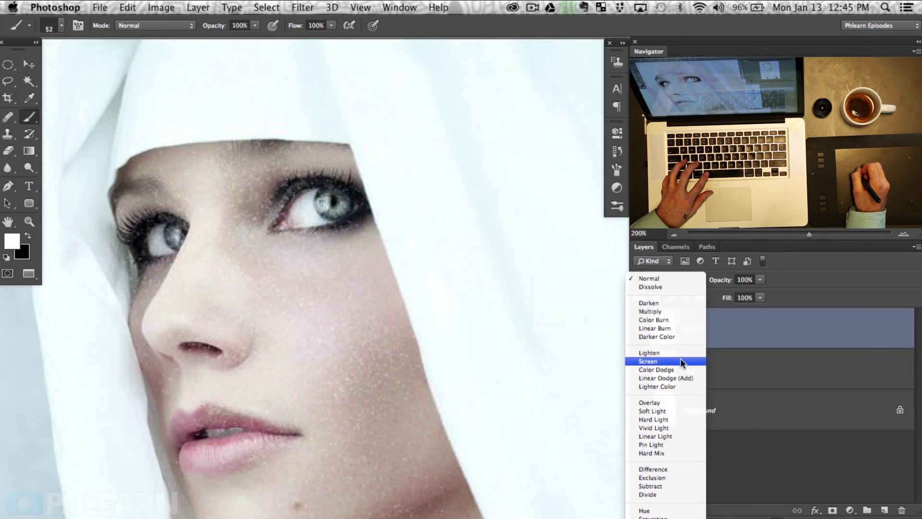
pyautogui.click(674, 411)
pyautogui.moveTo(461, 402); pyautogui.dragTo(541, 325)
pyautogui.click(640, 328)
pyautogui.click(640, 329)
pyautogui.click(640, 329)
pyautogui.click(640, 329)
pyautogui.click(640, 329)
pyautogui.click(640, 329)
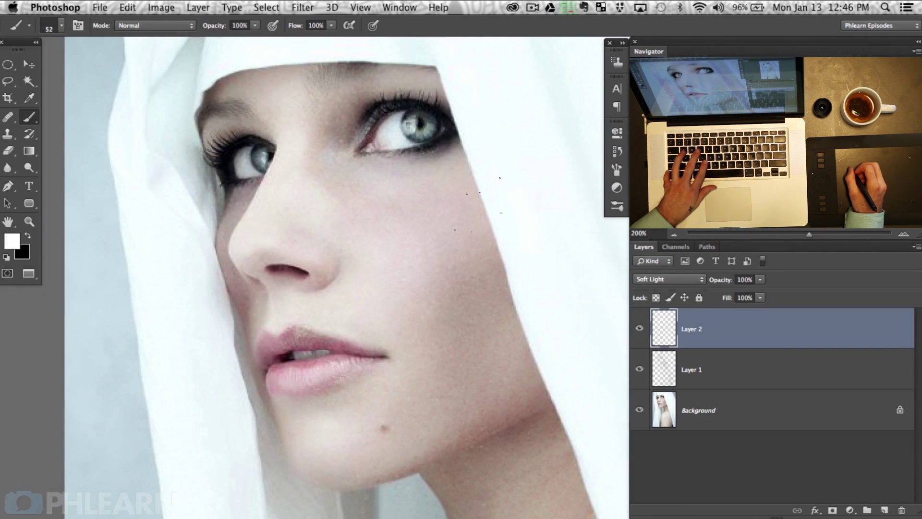
# - Erase Layer 2's specks around the eyes at 92 px and over the cross necklace at 52 px, using 20% flow
pyautogui.press('e')
pyautogui.moveTo(422, 174); pyautogui.dragTo(307, 168)
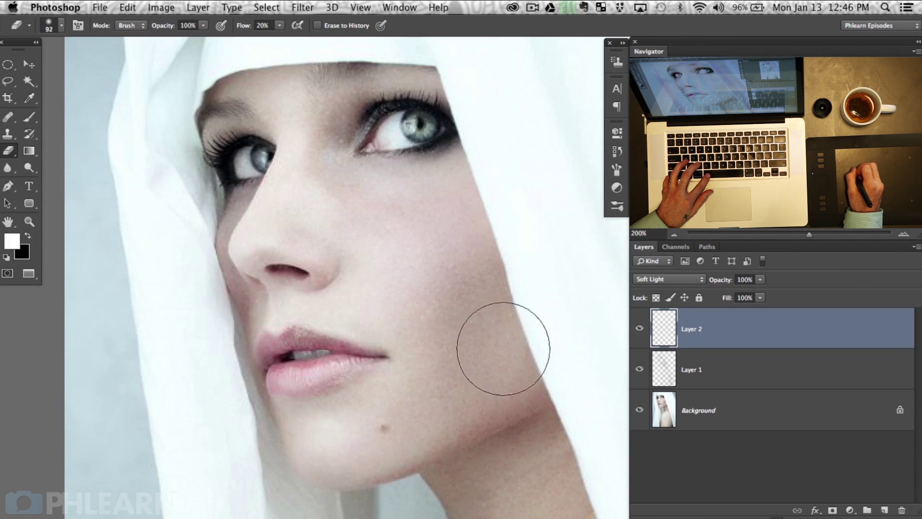
pyautogui.press('b')
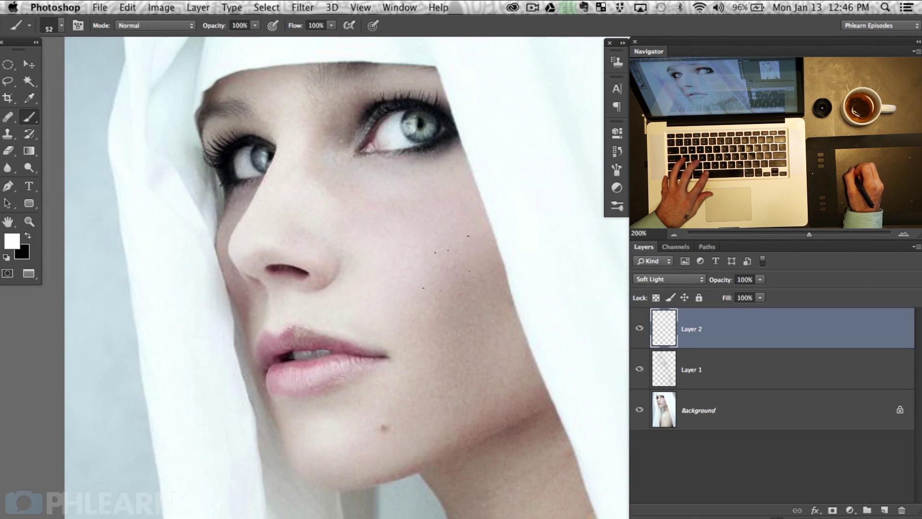
pyautogui.moveTo(419, 363); pyautogui.dragTo(489, 436)
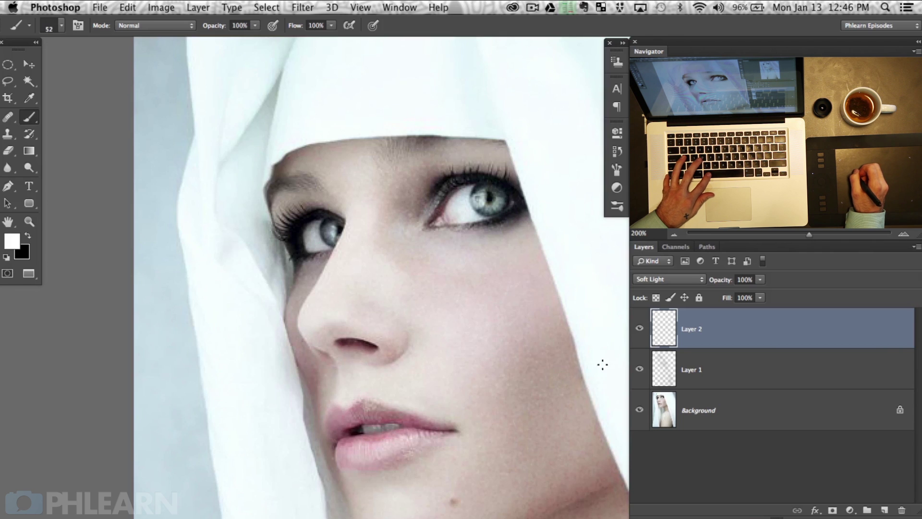
pyautogui.scroll(-10, 444, 335)
pyautogui.scroll(10, 476, 336)
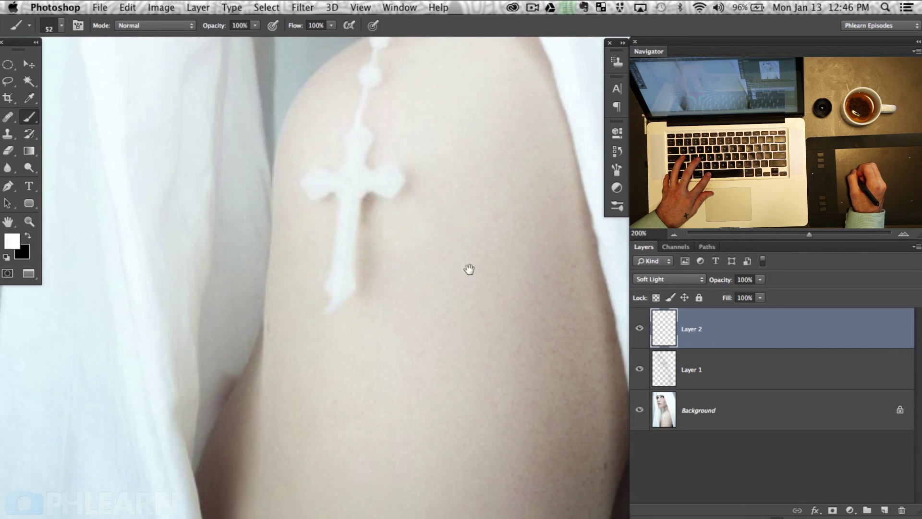
pyautogui.press('e')
pyautogui.moveTo(340, 227)
pyautogui.mouseDown()
pyautogui.moveTo(329, 217)
pyautogui.moveTo(338, 198)
pyautogui.mouseUp()
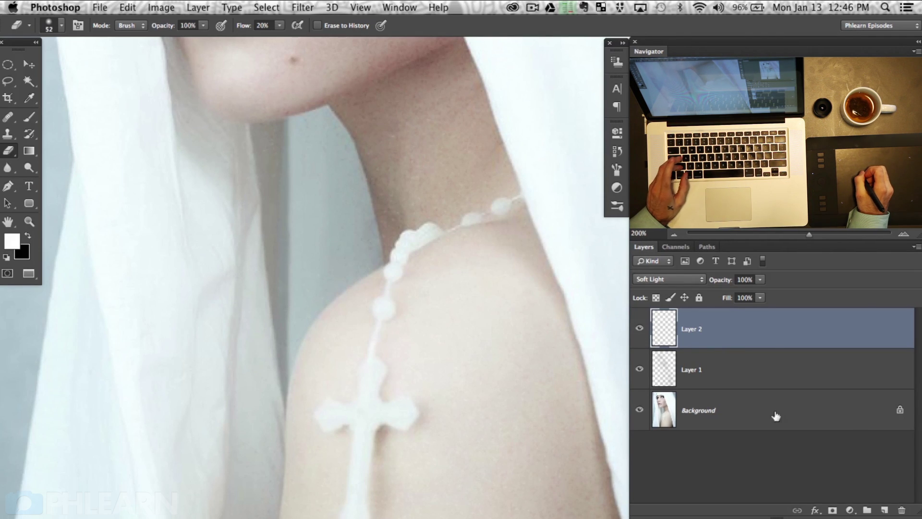
# - Group Layer 1 and Layer 2, add a white layer mask to the group and make black the foreground color
pyautogui.keyDown('shift'); pyautogui.click(747, 370); pyautogui.keyUp('shift')
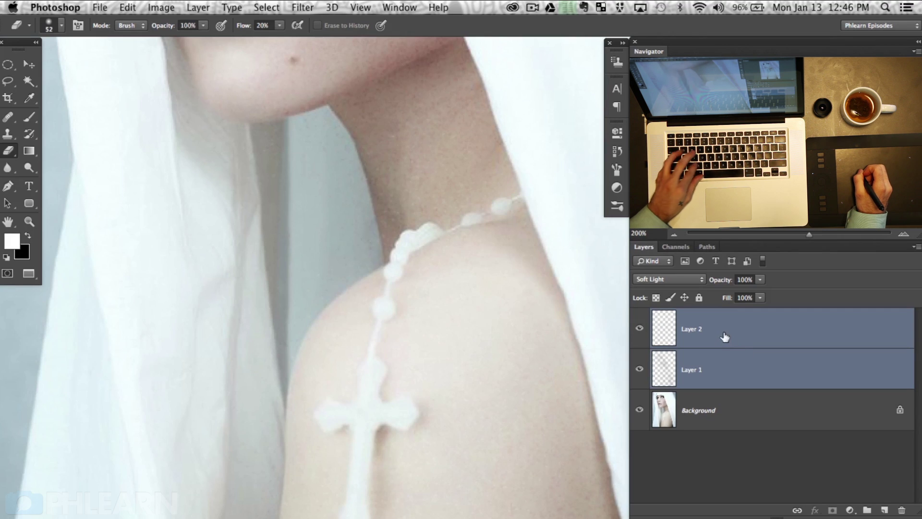
pyautogui.press('super+g')
pyautogui.rightClick(347, 213)
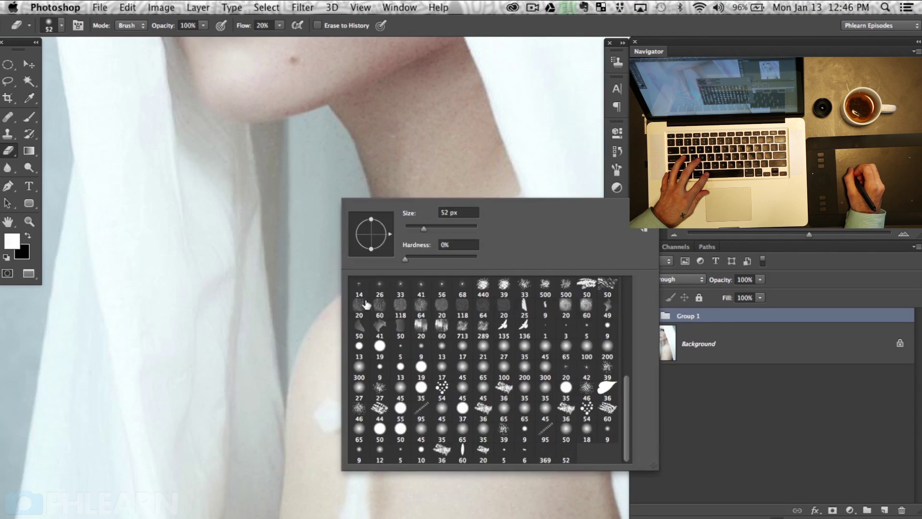
pyautogui.moveTo(624, 391); pyautogui.dragTo(518, 271)
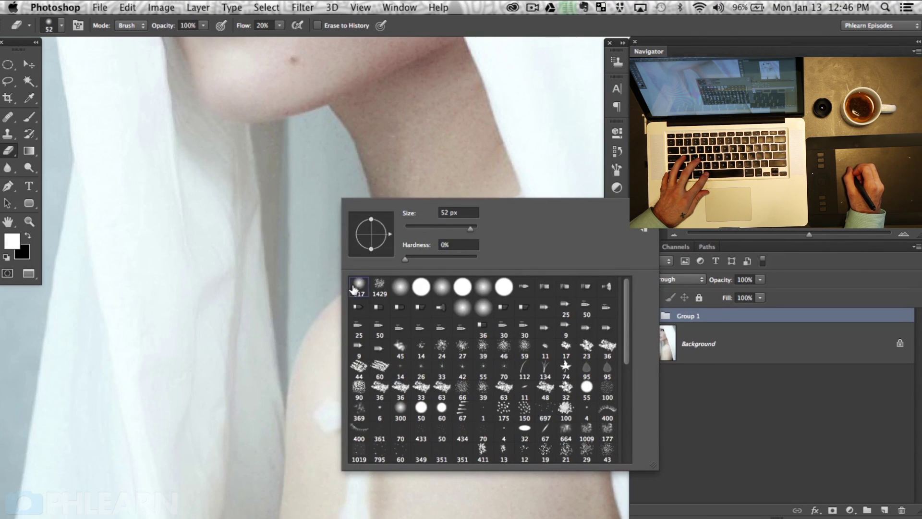
pyautogui.moveTo(243, 374); pyautogui.dragTo(248, 380)
pyautogui.click(833, 509)
pyautogui.press('x')
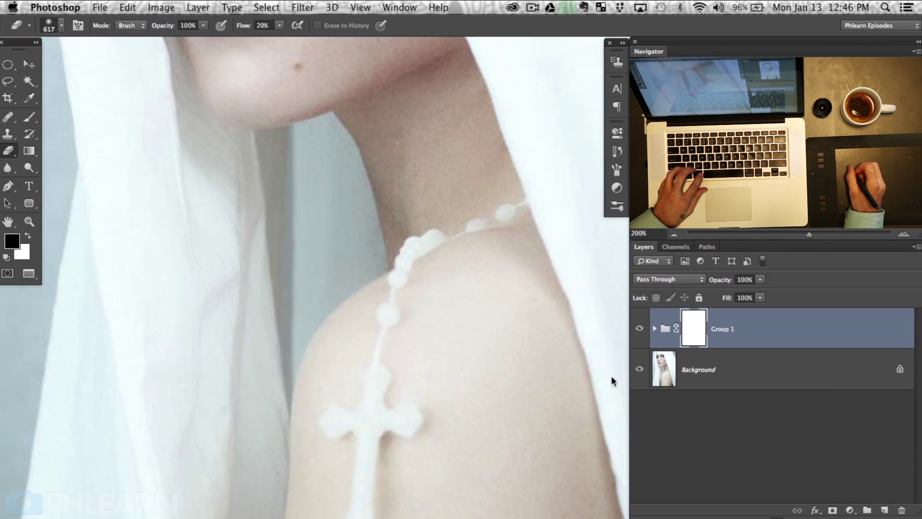
# - Choose the 617 px soft round preset for the Brush tool
pyautogui.press('b')
pyautogui.moveTo(316, 251); pyautogui.dragTo(330, 413)
pyautogui.moveTo(328, 227)
pyautogui.mouseDown()
pyautogui.moveTo(330, 270)
pyautogui.moveTo(288, 254)
pyautogui.moveTo(336, 320)
pyautogui.mouseUp()
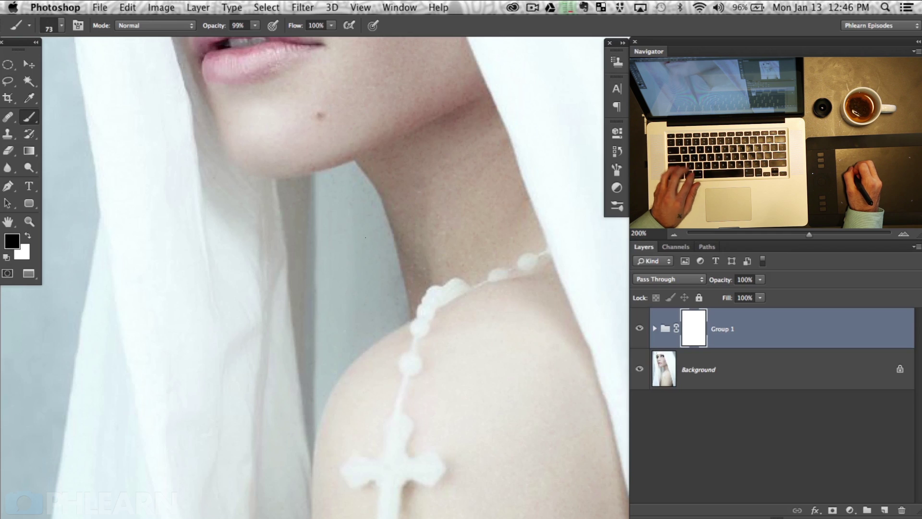
pyautogui.rightClick(381, 217)
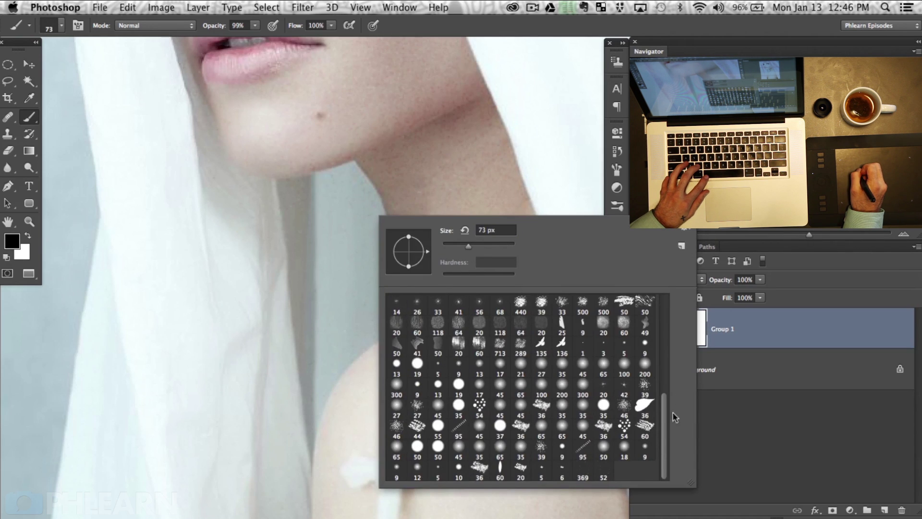
pyautogui.moveTo(664, 411); pyautogui.dragTo(651, 275)
pyautogui.doubleClick(396, 300)
# - Paint black on Group 1's mask over the background beside the neck and the veil around the face, using a smaller soft brush
pyautogui.moveTo(365, 288)
pyautogui.mouseDown()
pyautogui.moveTo(93, 292)
pyautogui.moveTo(115, 291)
pyautogui.mouseUp()
pyautogui.moveTo(377, 256); pyautogui.dragTo(372, 289)
pyautogui.moveTo(380, 252); pyautogui.dragTo(327, 258)
pyautogui.moveTo(381, 237)
pyautogui.mouseDown()
pyautogui.moveTo(381, 325)
pyautogui.moveTo(323, 346)
pyautogui.moveTo(357, 330)
pyautogui.mouseUp()
pyautogui.moveTo(430, 235); pyautogui.dragTo(313, 363)
pyautogui.moveTo(460, 368); pyautogui.dragTo(474, 469)
pyautogui.moveTo(412, 173); pyautogui.dragTo(502, 444)
pyautogui.moveTo(266, 152)
pyautogui.mouseDown()
pyautogui.moveTo(95, 378)
pyautogui.moveTo(108, 283)
pyautogui.moveTo(119, 326)
pyautogui.mouseUp()
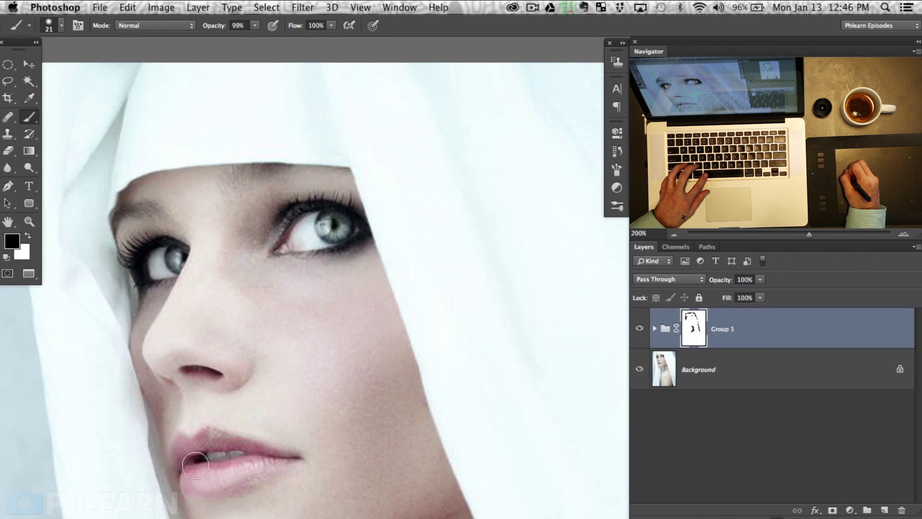
# - Paint black on Group 1's mask over the lips at 21 px and along the veil and arm edges at 36 px
pyautogui.moveTo(219, 445); pyautogui.dragTo(226, 51)
pyautogui.moveTo(323, 361); pyautogui.dragTo(331, 195)
pyautogui.moveTo(241, 373)
pyautogui.mouseDown()
pyautogui.moveTo(227, 282)
pyautogui.moveTo(253, 310)
pyautogui.mouseUp()
pyautogui.moveTo(209, 437); pyautogui.dragTo(167, 517)
pyautogui.press('space')
pyautogui.moveTo(277, 425)
pyautogui.mouseDown()
pyautogui.moveTo(260, 431)
pyautogui.moveTo(125, 390)
pyautogui.mouseUp()
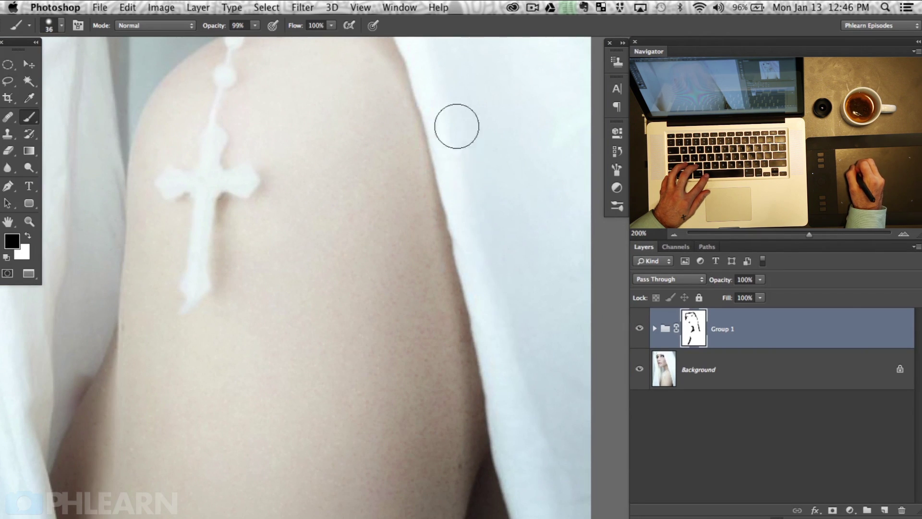
pyautogui.scroll(9, 467, 233)
pyautogui.hscroll(-3, 468, 233)
pyautogui.press('super+minus')
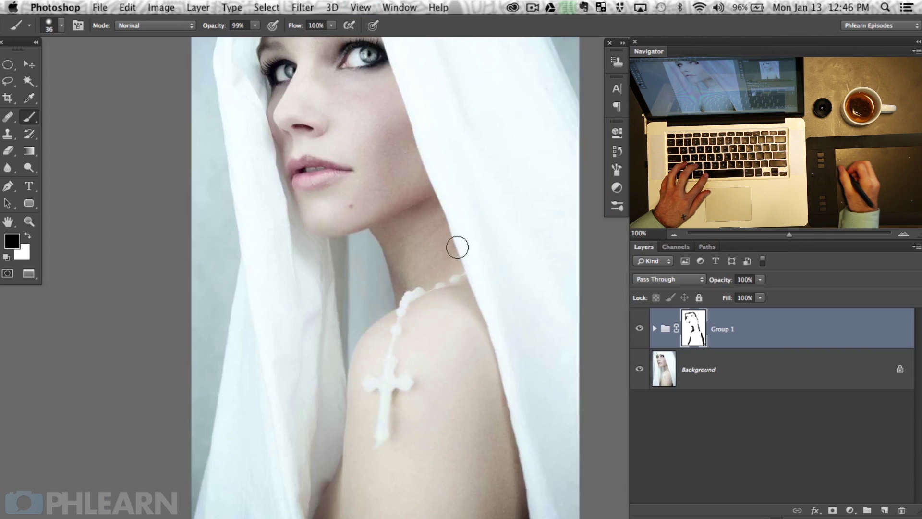
# - Compare the face at 200% with Group 1 hidden and shown
pyautogui.press('super+plus')
pyautogui.moveTo(160, 128); pyautogui.dragTo(288, 412)
pyautogui.click(640, 328)
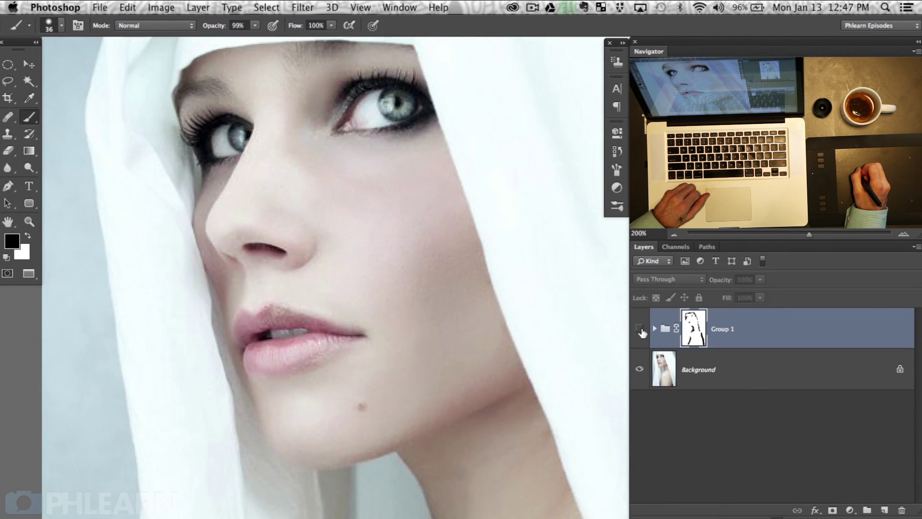
pyautogui.click(640, 329)
pyautogui.click(639, 329)
pyautogui.click(639, 329)
pyautogui.click(639, 330)
pyautogui.click(640, 329)
pyautogui.click(639, 330)
pyautogui.click(640, 330)
pyautogui.click(639, 329)
pyautogui.click(640, 330)
# - Compare the face, neck, shoulder and arm at 100% with Group 1 hidden and shown
pyautogui.press('super+minus')
pyautogui.moveTo(460, 411); pyautogui.dragTo(385, 308)
pyautogui.click(639, 329)
pyautogui.click(639, 329)
pyautogui.click(639, 329)
pyautogui.click(640, 329)
pyautogui.scroll(-5, 481, 345)
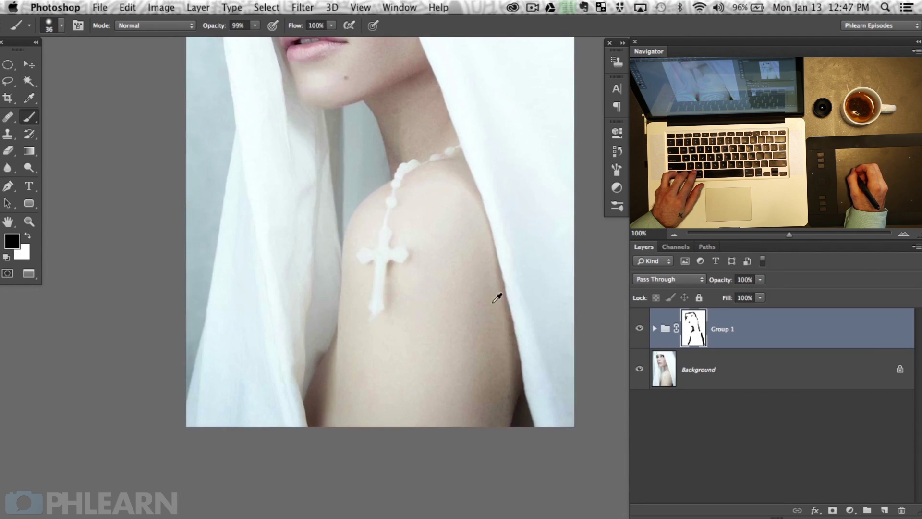
pyautogui.click(639, 330)
pyautogui.click(638, 330)
pyautogui.click(638, 330)
pyautogui.click(639, 331)
pyautogui.click(638, 331)
pyautogui.click(639, 331)
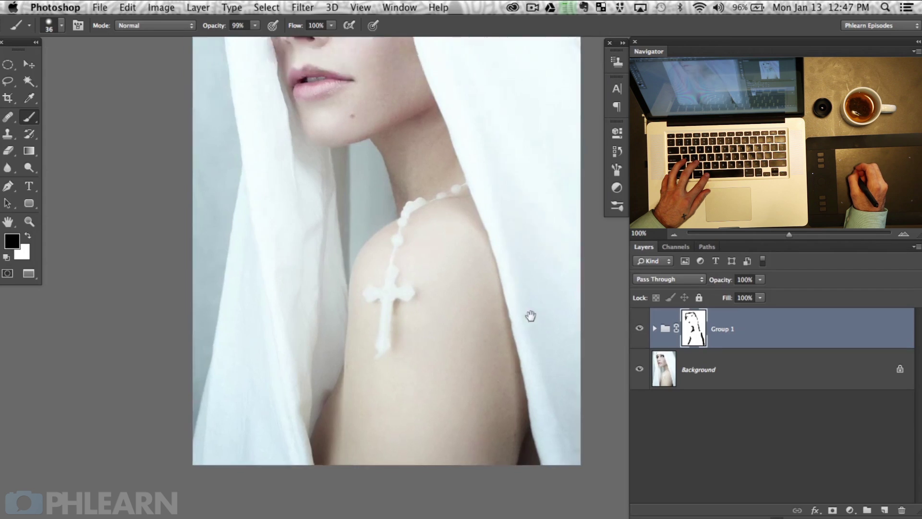
# - Compare the face and upper veil at 100% with Group 1 hidden and shown
pyautogui.scroll(5, 529, 316)
pyautogui.hscroll(-1, 529, 315)
pyautogui.click(639, 329)
pyautogui.click(639, 330)
pyautogui.click(640, 330)
pyautogui.click(640, 329)
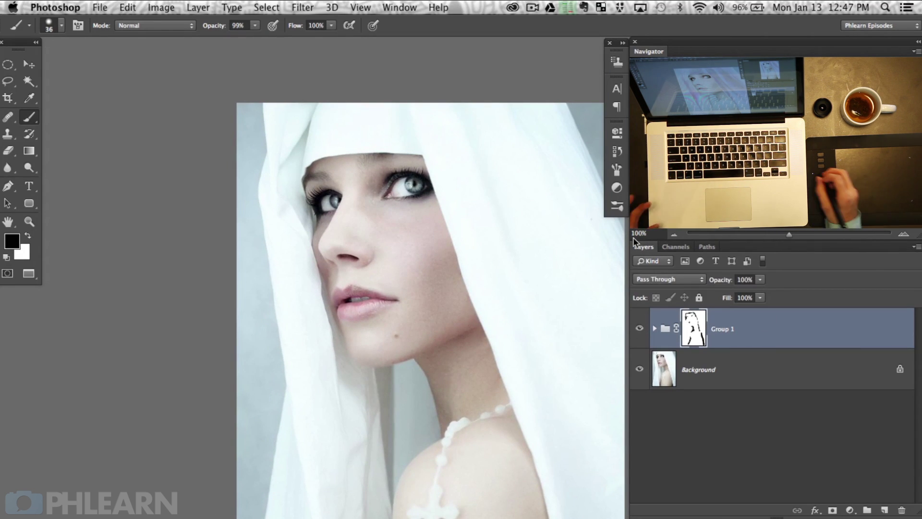
# - Lower the opacity of Layer 1 inside Group 1 to 84% and compare the skin with that layer hidden and shown
pyautogui.click(655, 329)
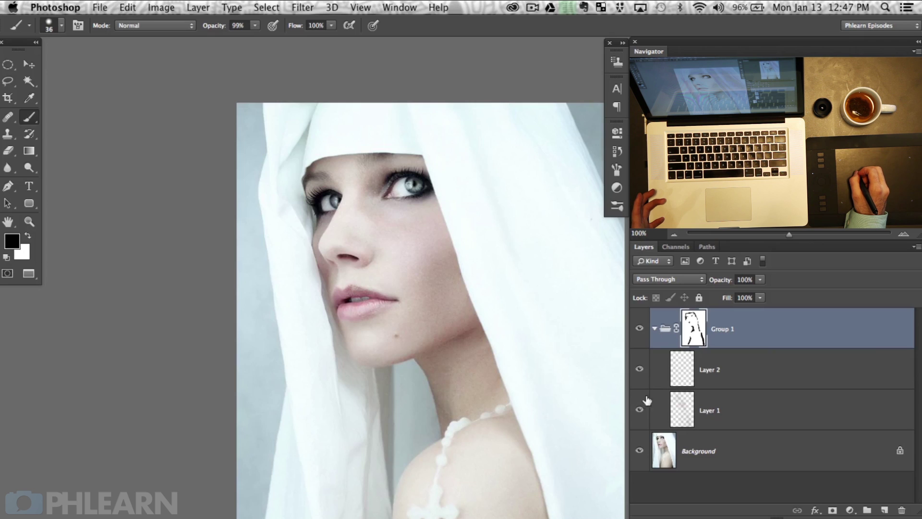
pyautogui.click(741, 416)
pyautogui.press('x')
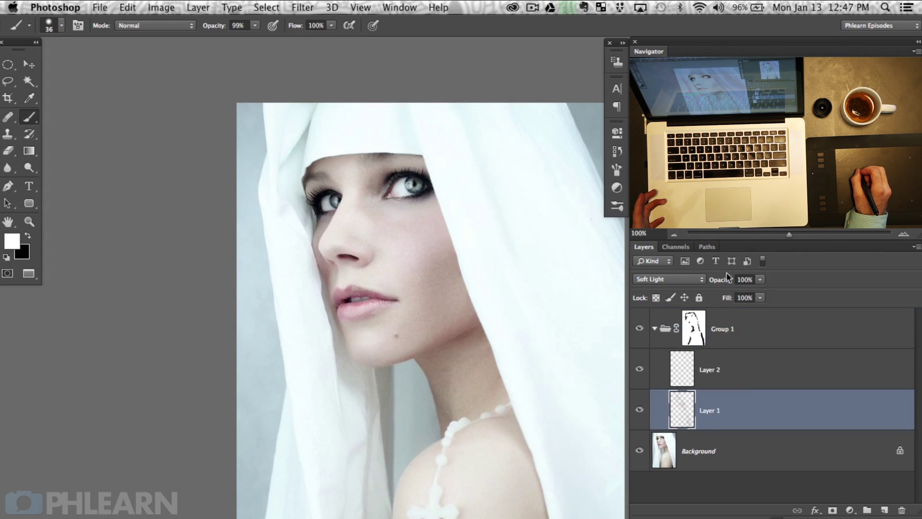
pyautogui.press('Return')
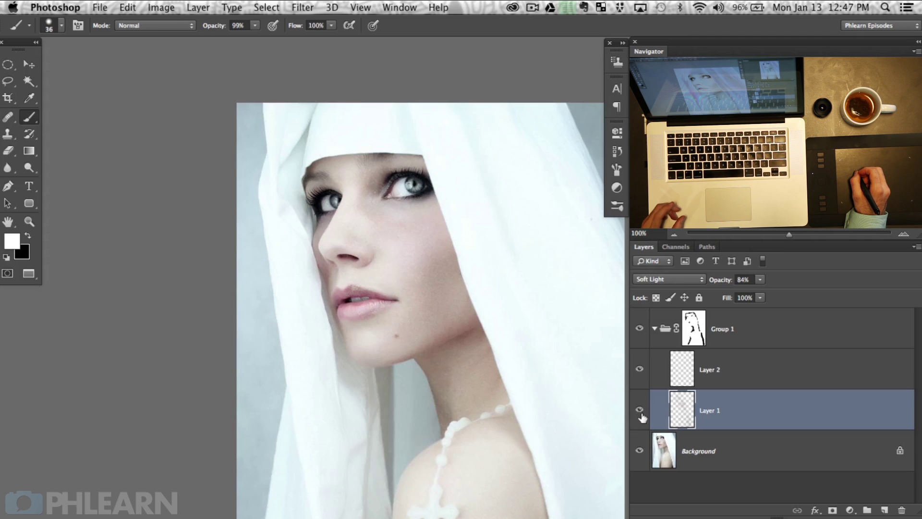
pyautogui.click(646, 410)
pyautogui.click(647, 411)
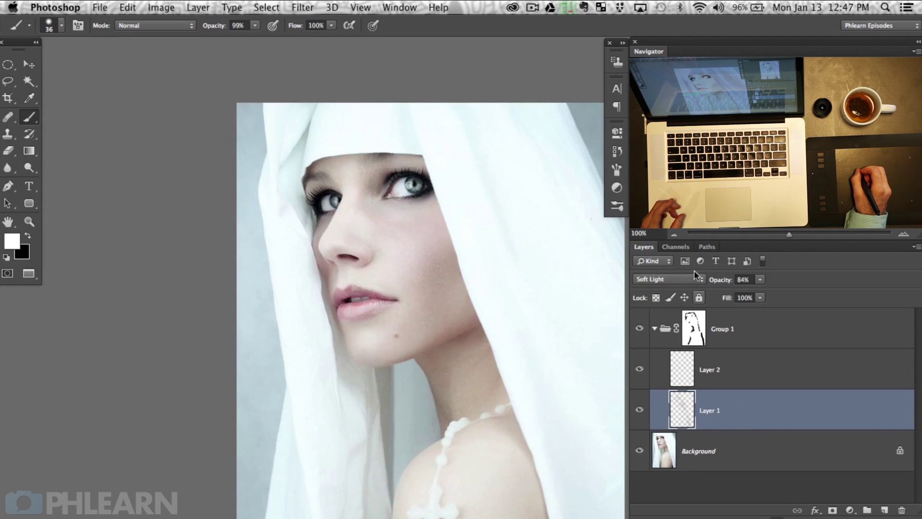
# - Set Layer 1's opacity back to 100% and collapse Group 1
pyautogui.moveTo(722, 284)
pyautogui.mouseDown()
pyautogui.moveTo(698, 288)
pyautogui.moveTo(723, 289)
pyautogui.mouseUp()
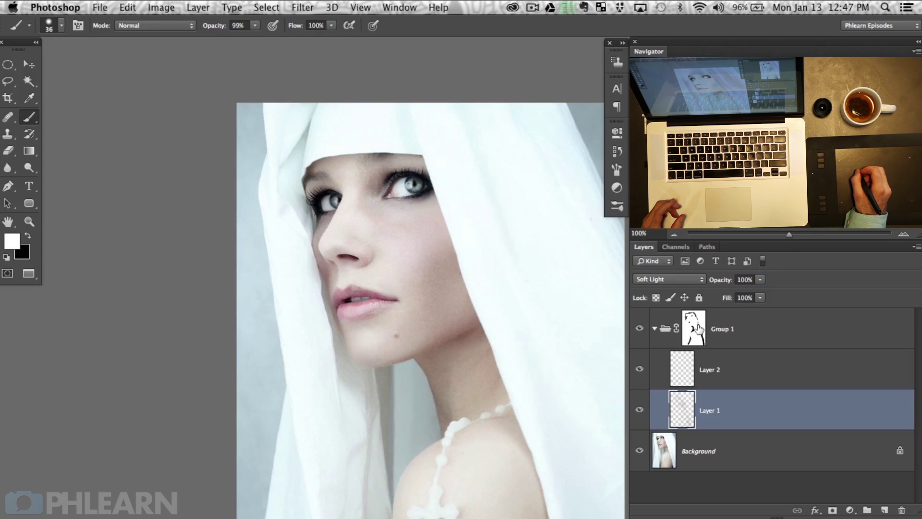
pyautogui.click(654, 328)
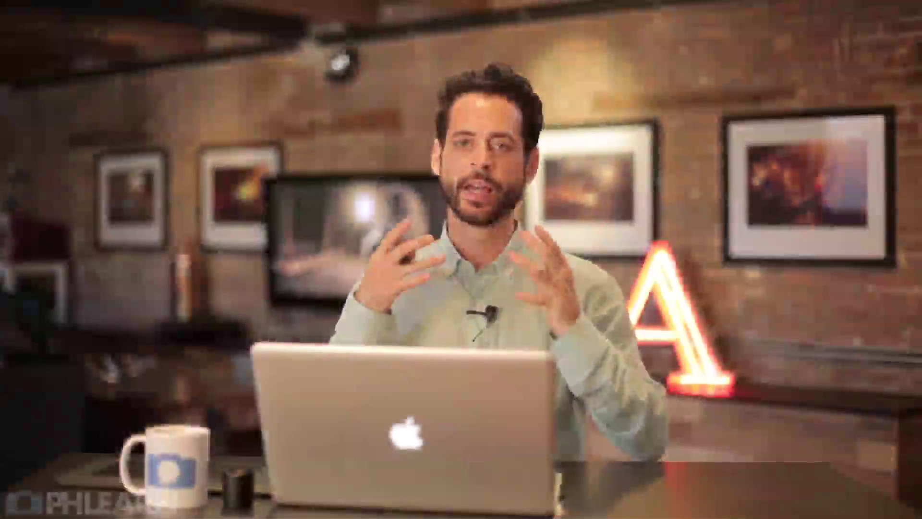